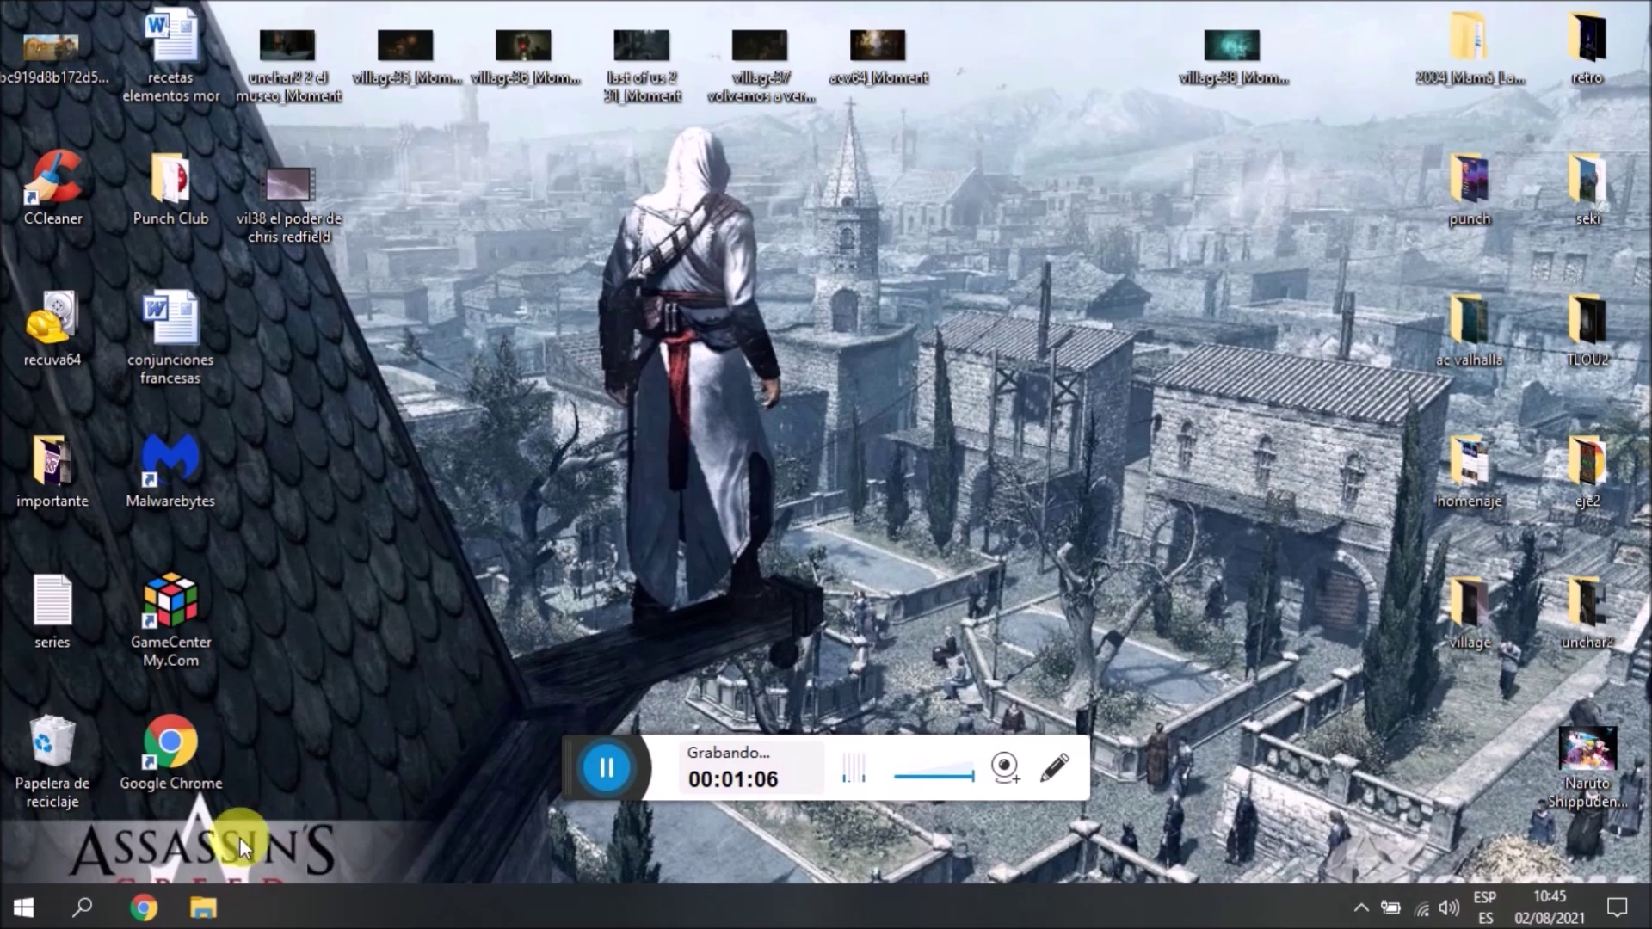
Open Chrome, load Google in a new tab and search for "ccleaner"
click(151, 901)
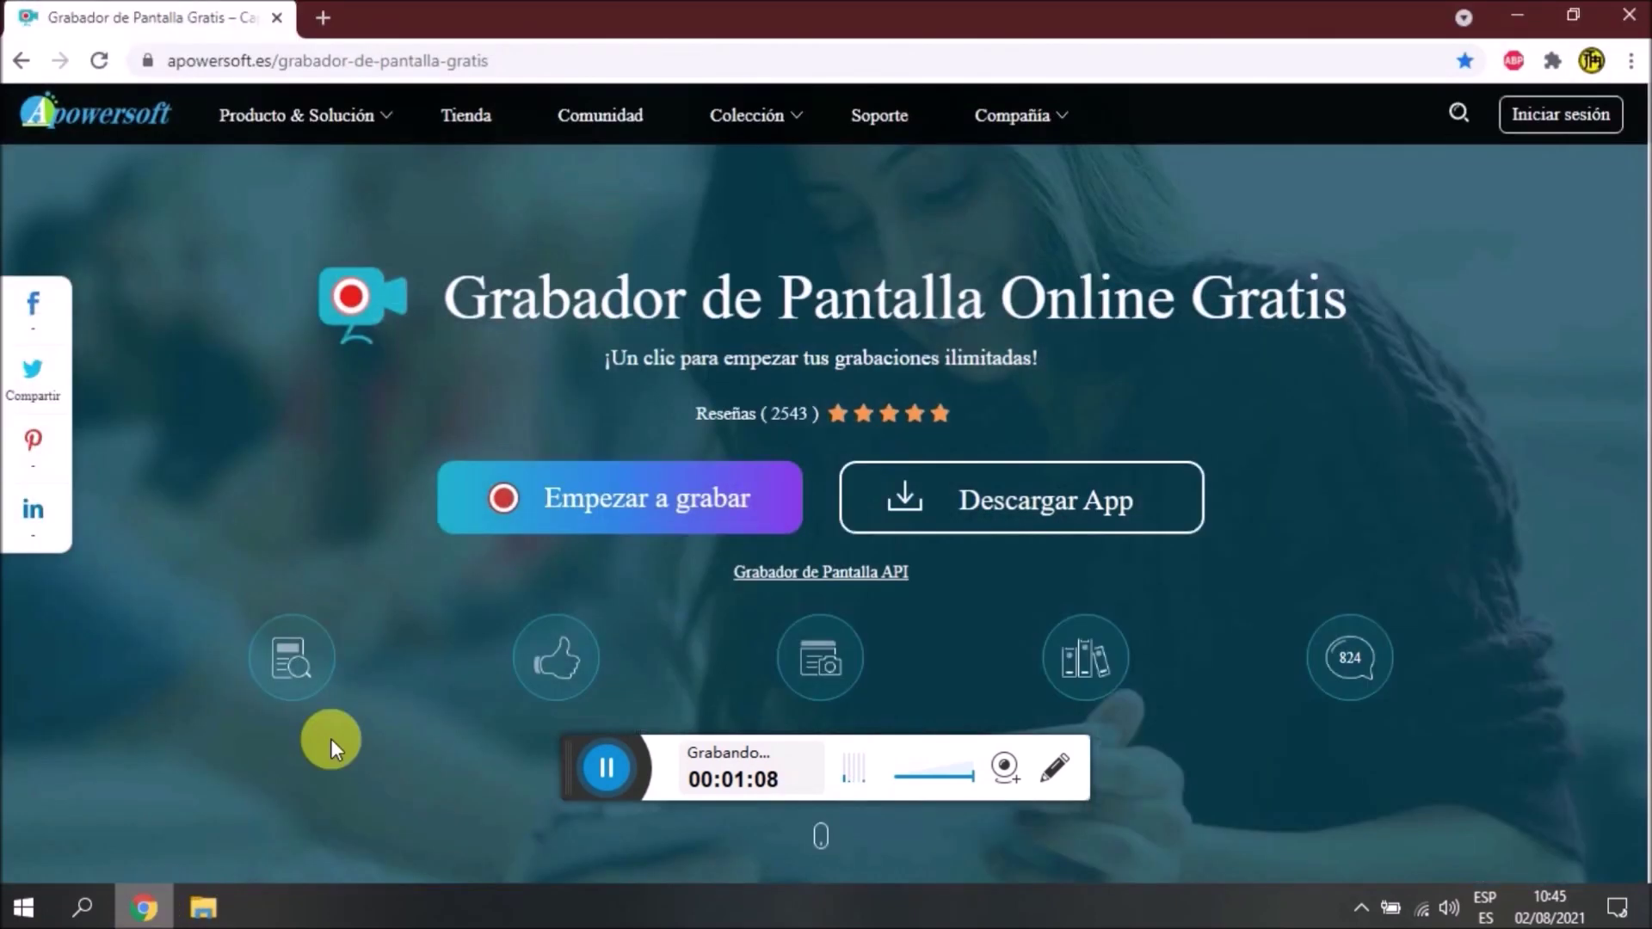
click(326, 17)
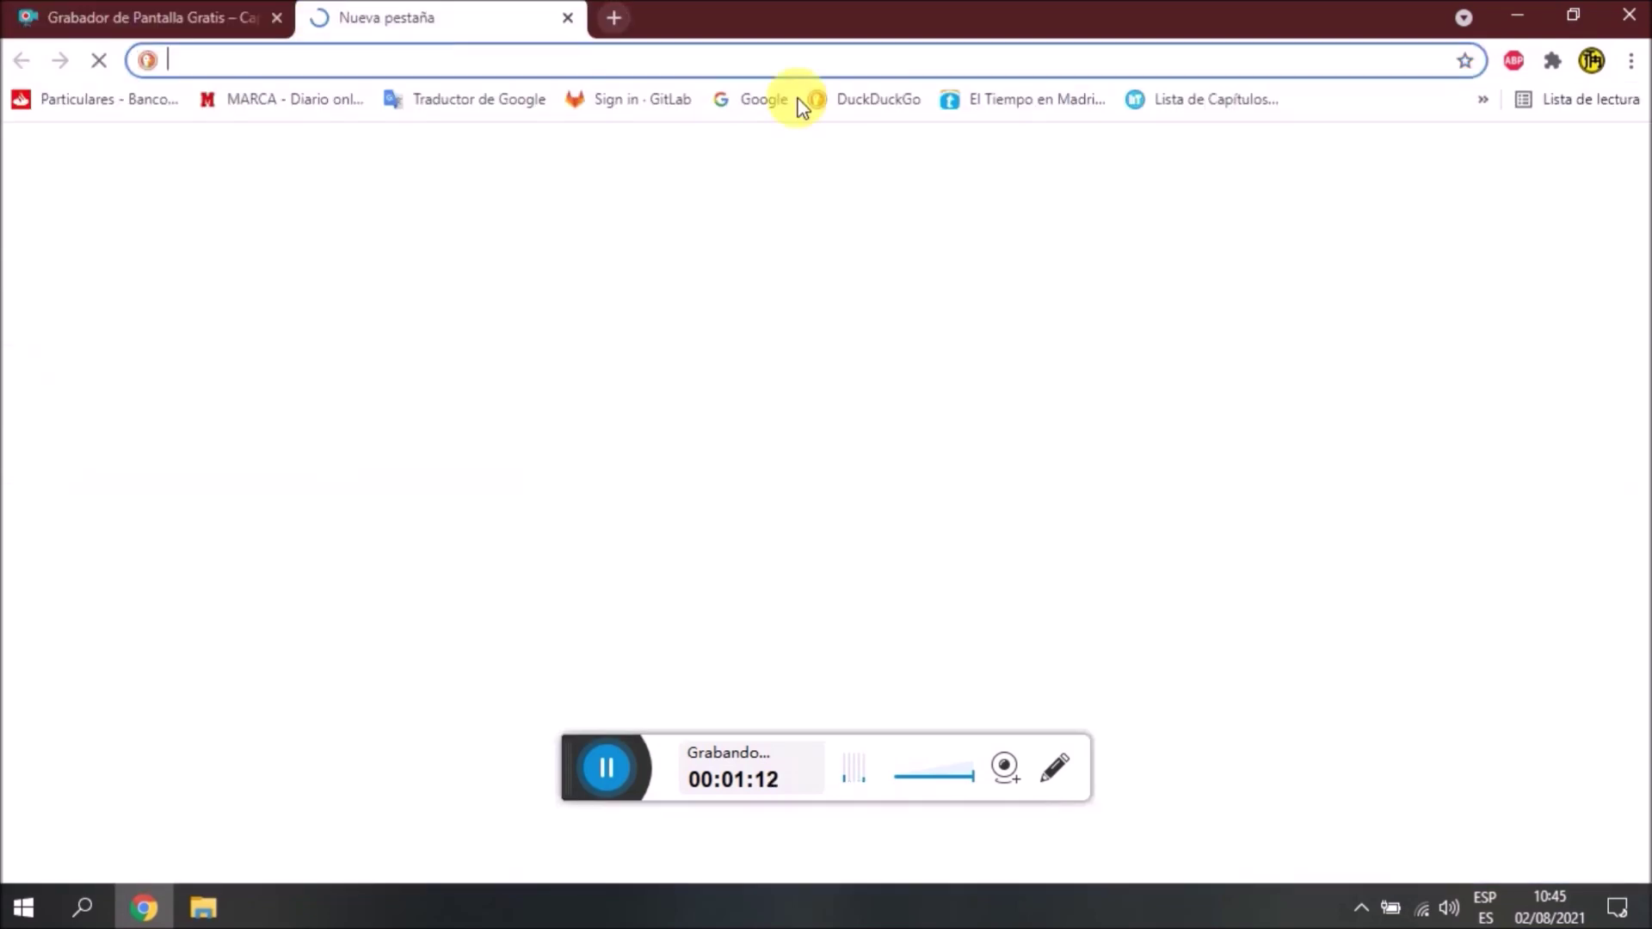
click(742, 96)
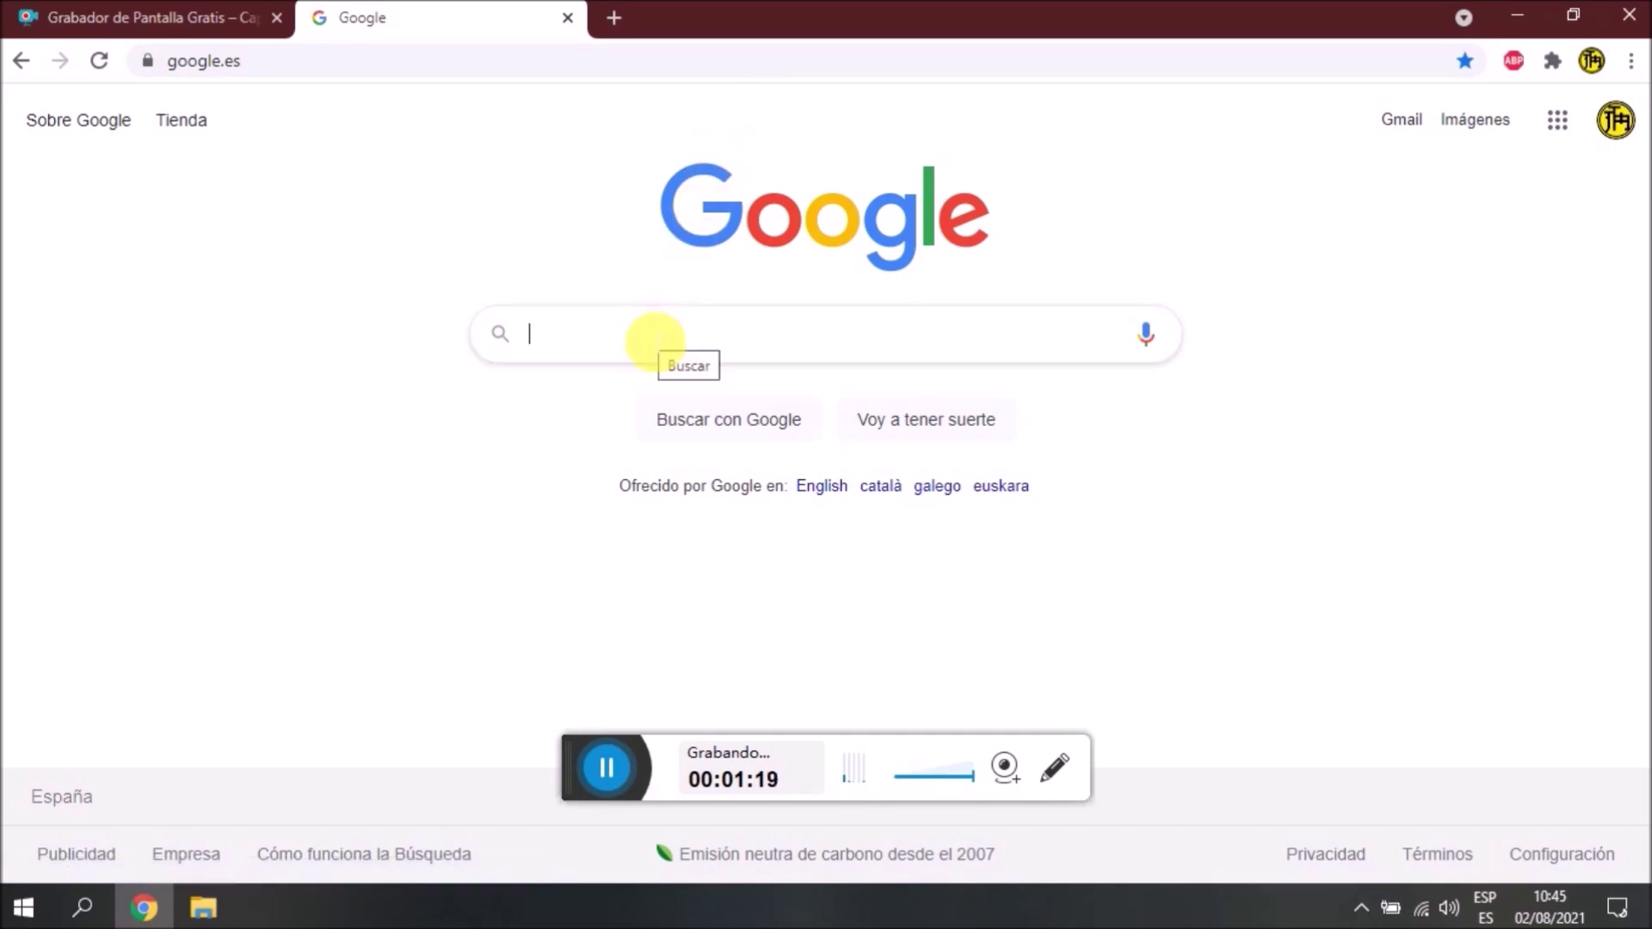
text(ccleaner)
key(Return)
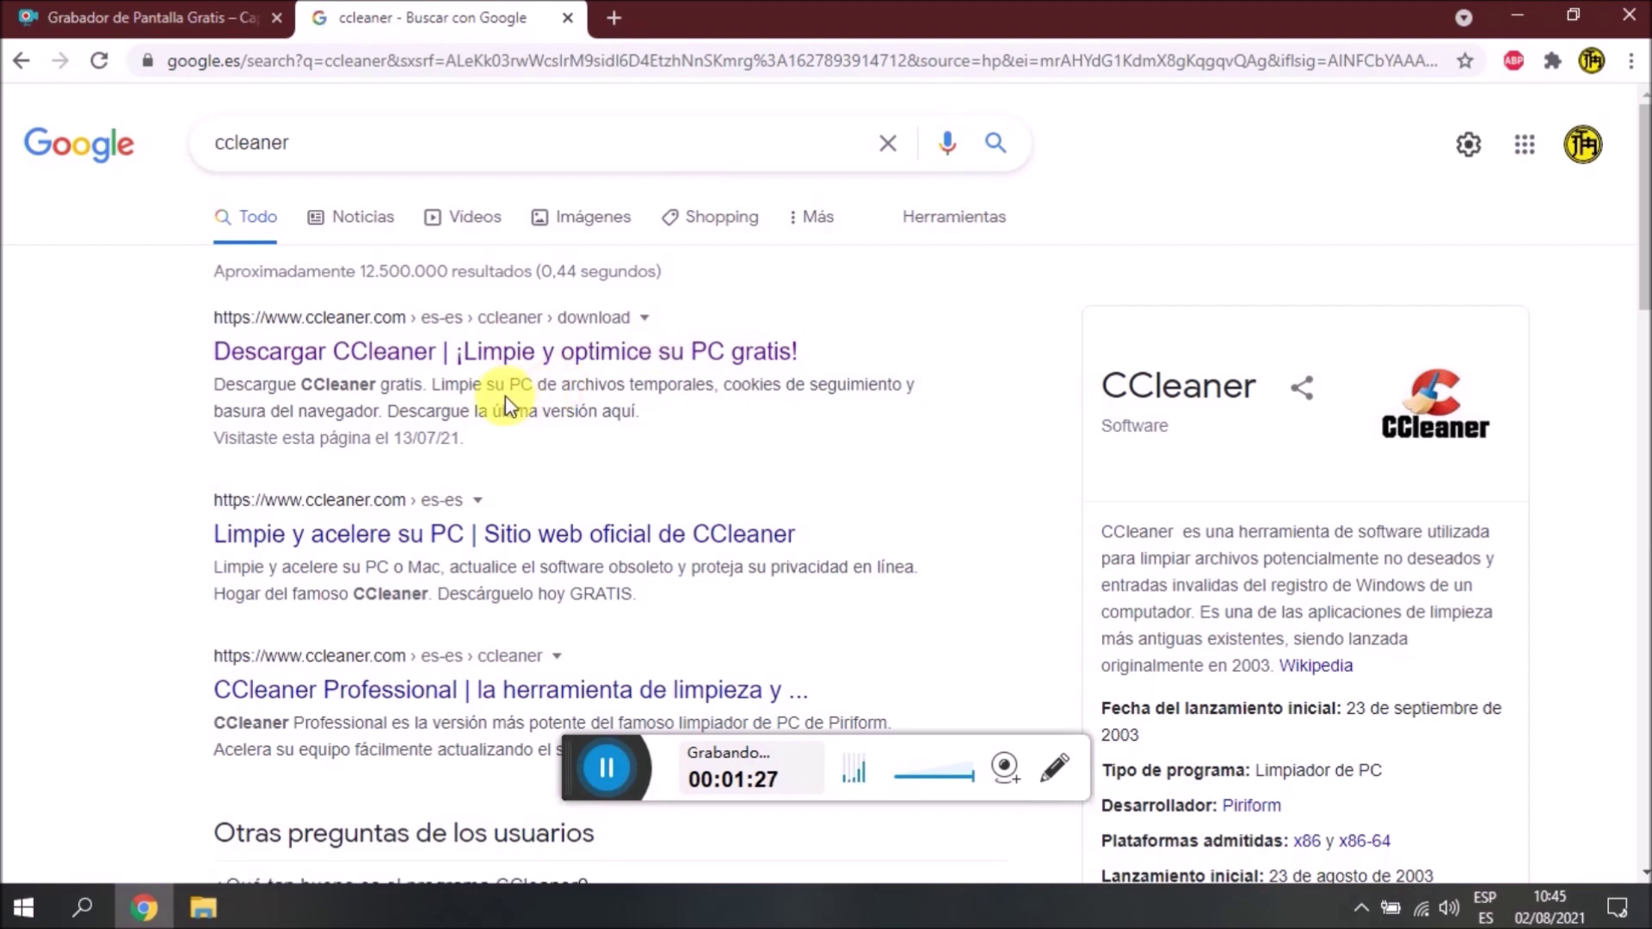
Open the CCleaner download page from the results, look through the edition comparison down to the free download option, and minimize Chrome
click(388, 344)
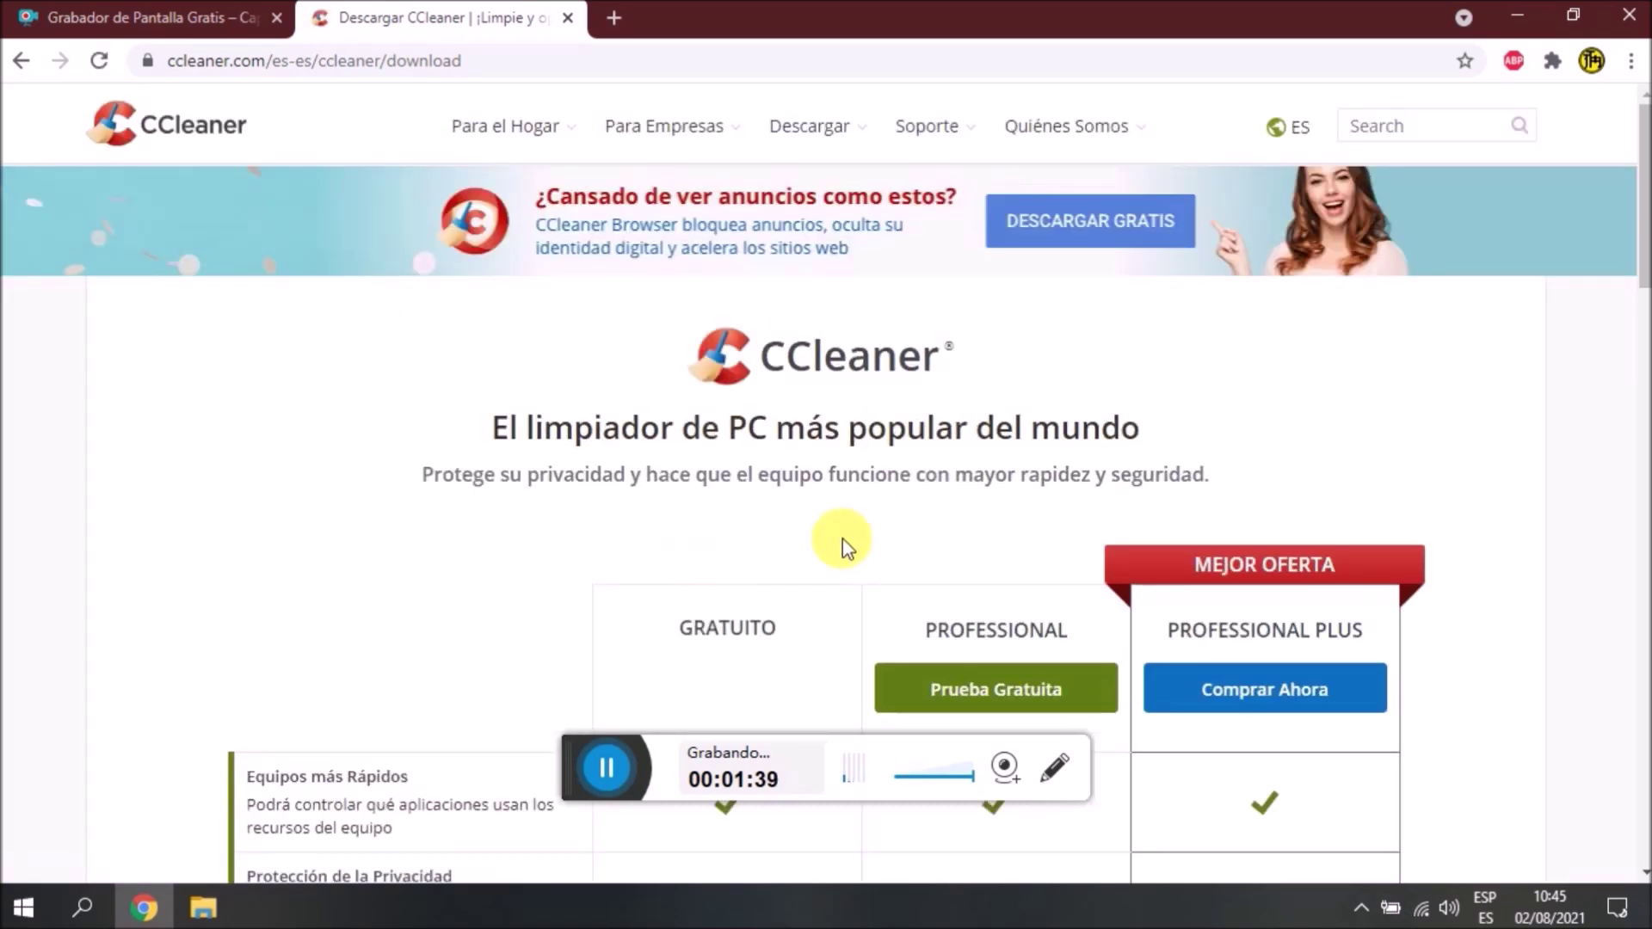
drag(576, 763, 545, 916)
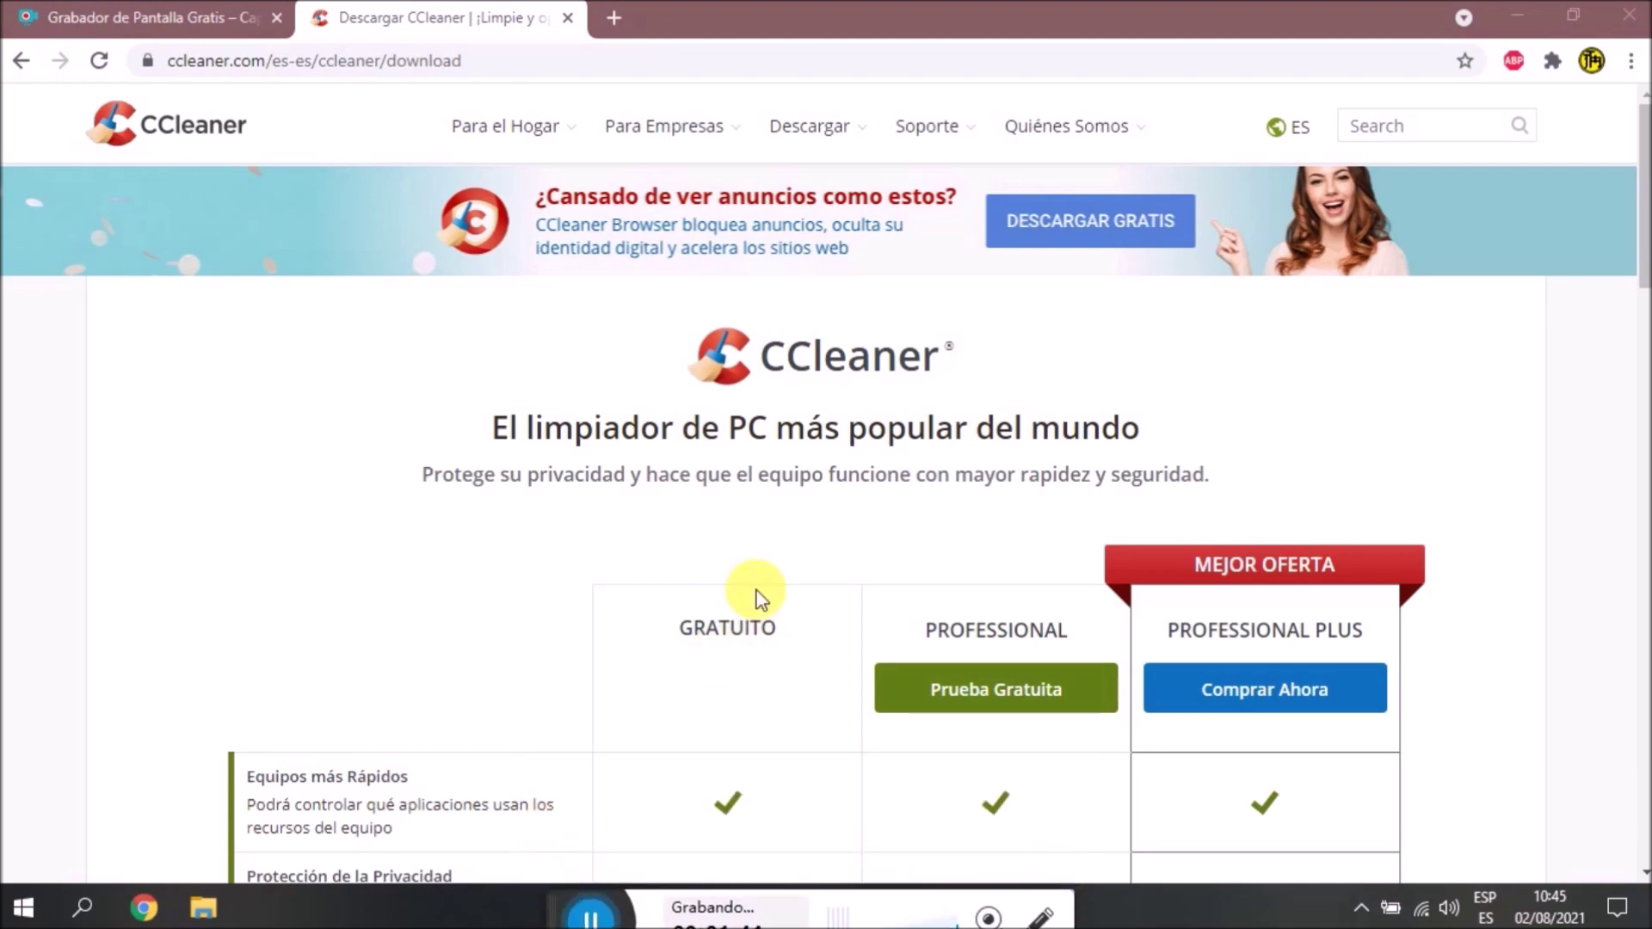
scroll(755, 593, down, 6)
scroll(757, 598, down, 10)
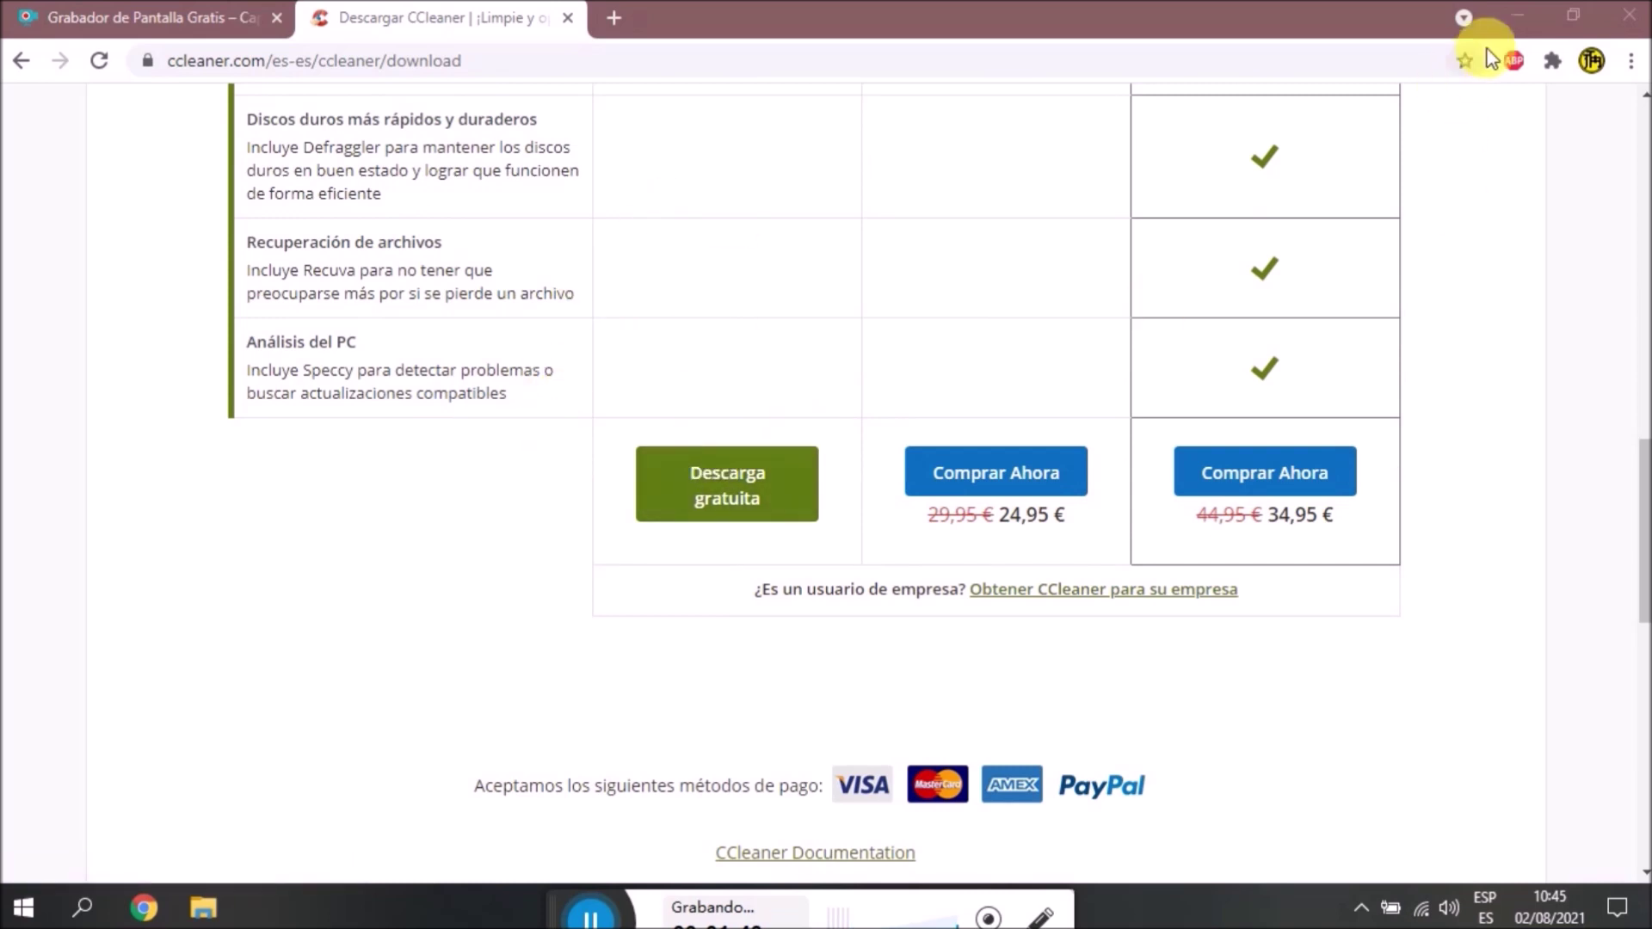
click(1529, 22)
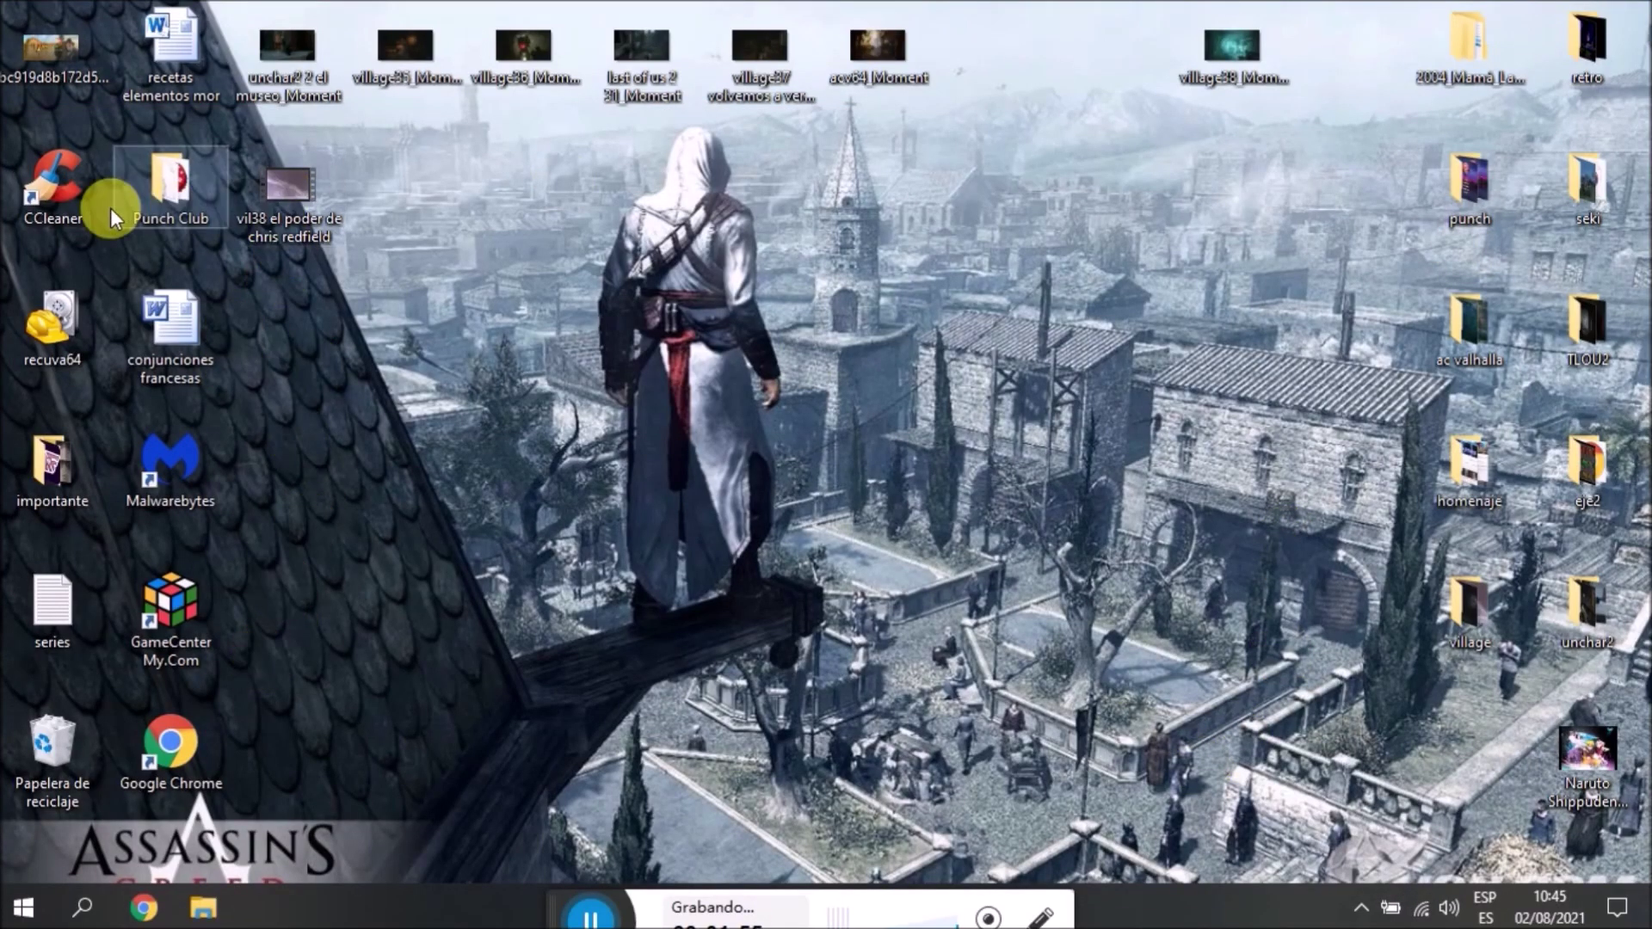
Launch the installed CCleaner and review the Windows items checked for cleaning in Custom Clean
click(73, 178)
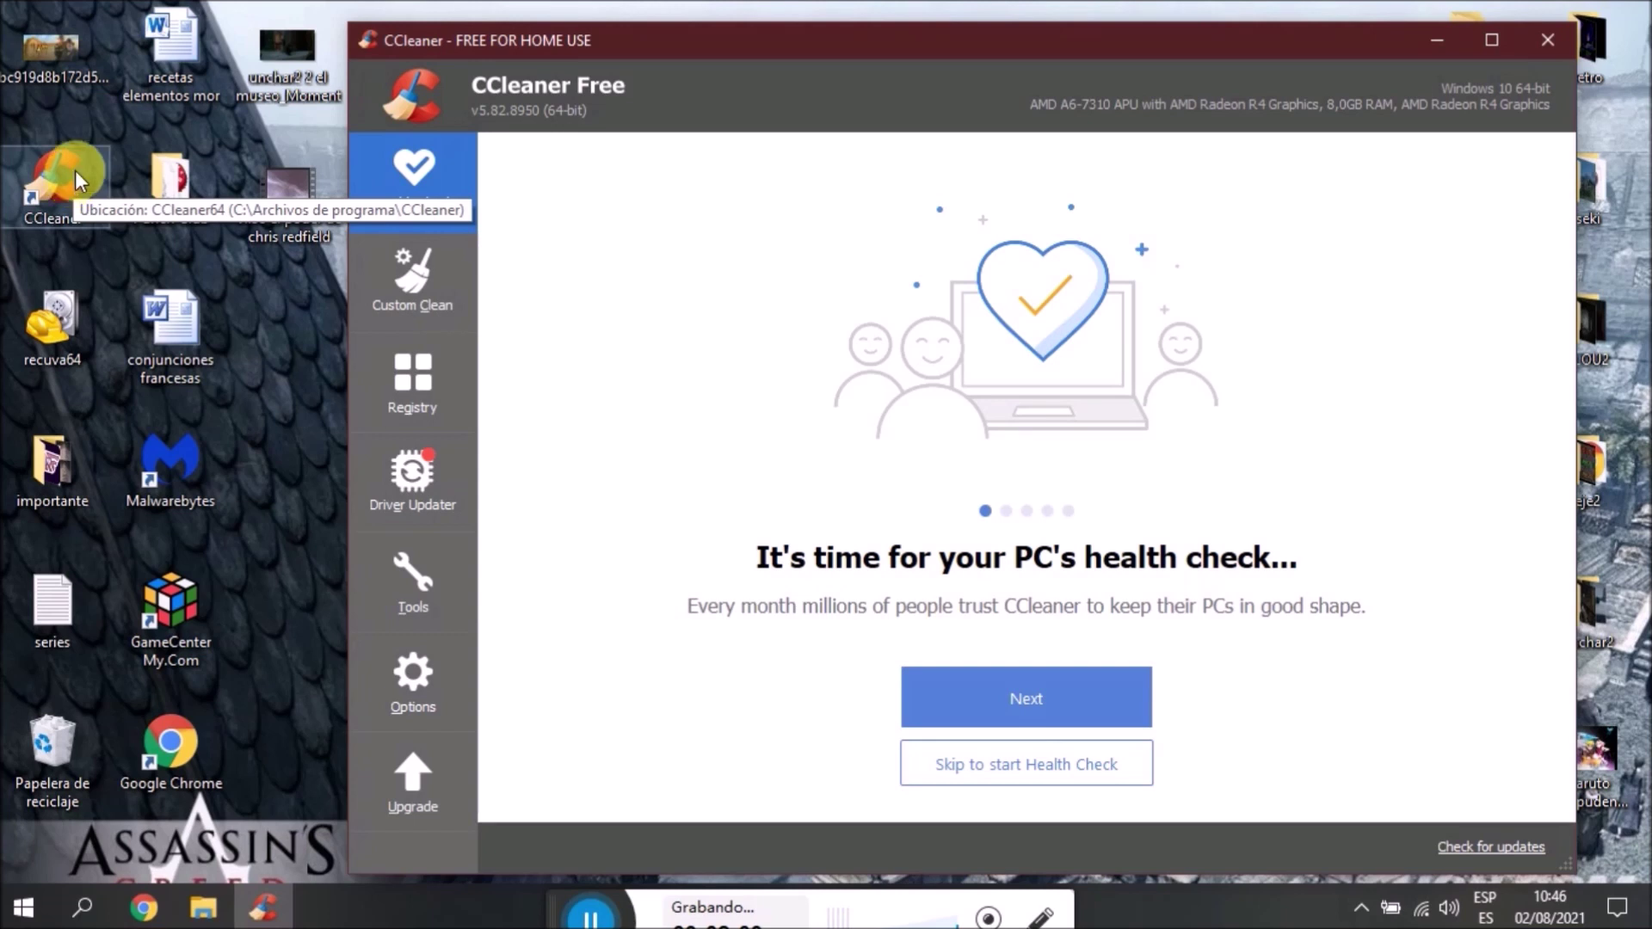
click(406, 282)
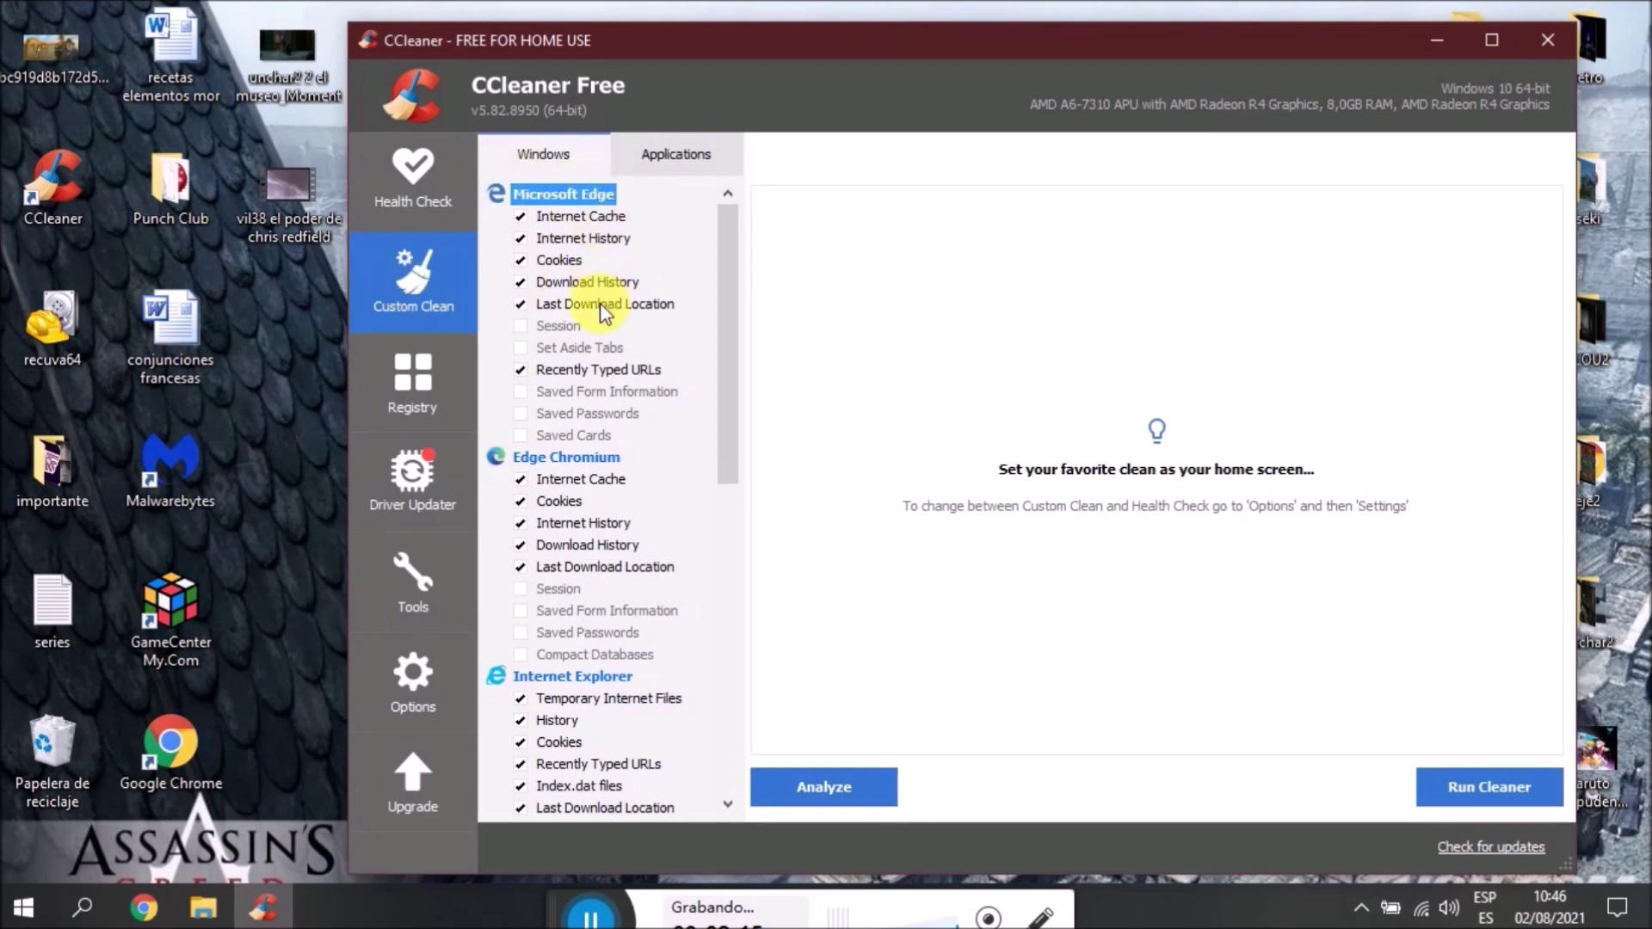
scroll(591, 679, down, 5)
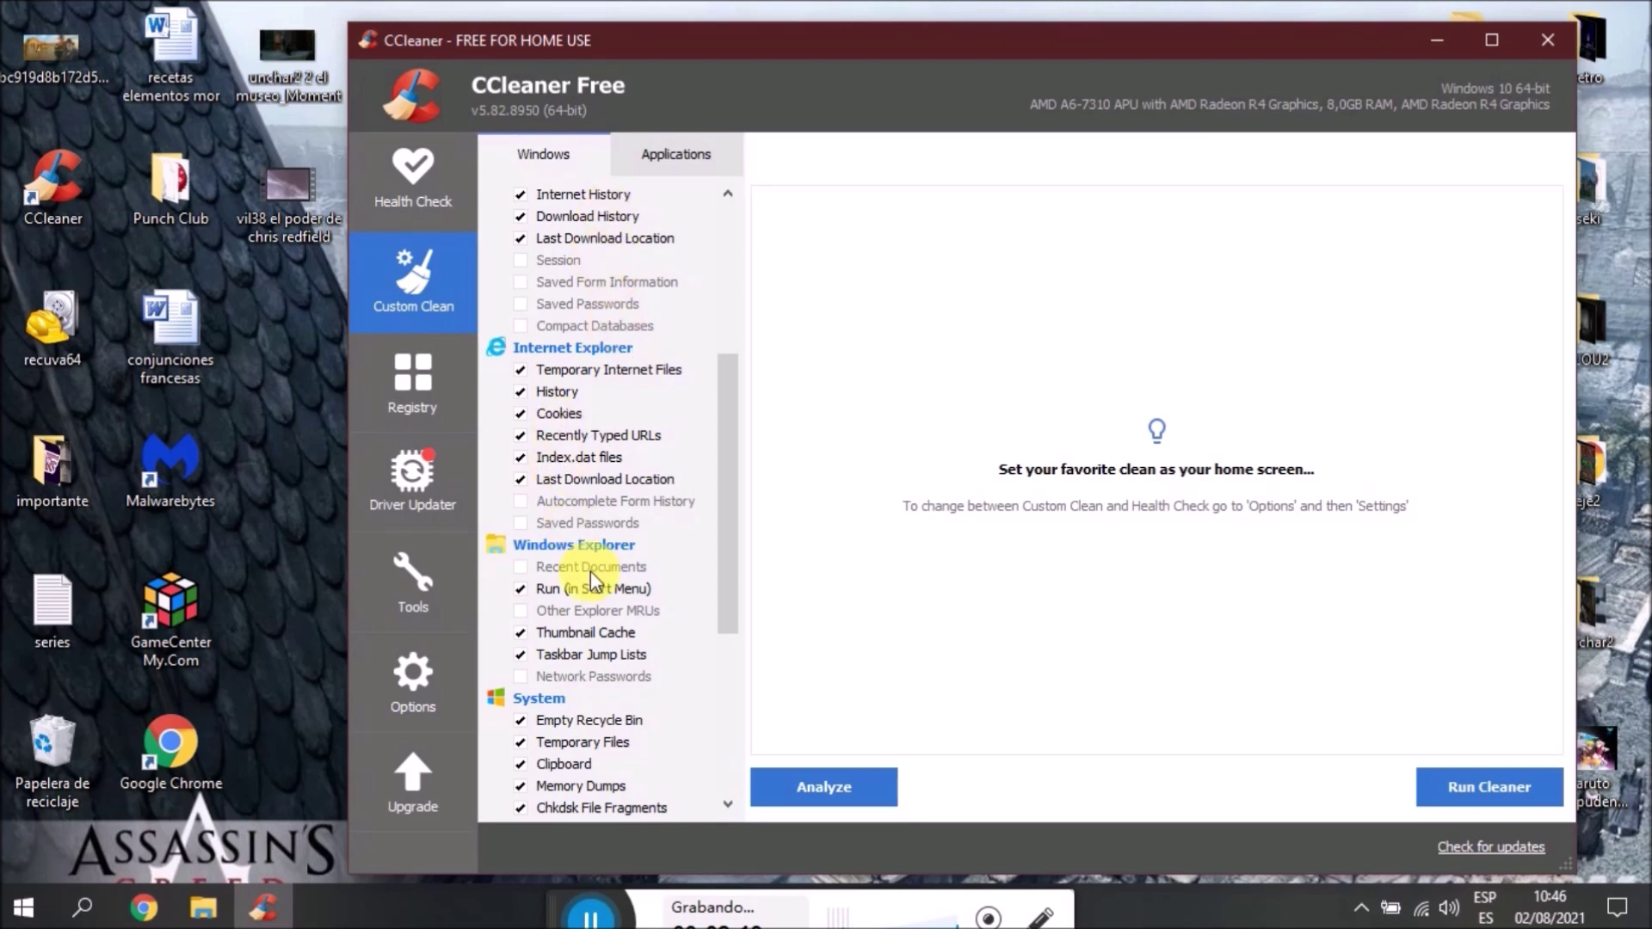
scroll(591, 578, down, 1)
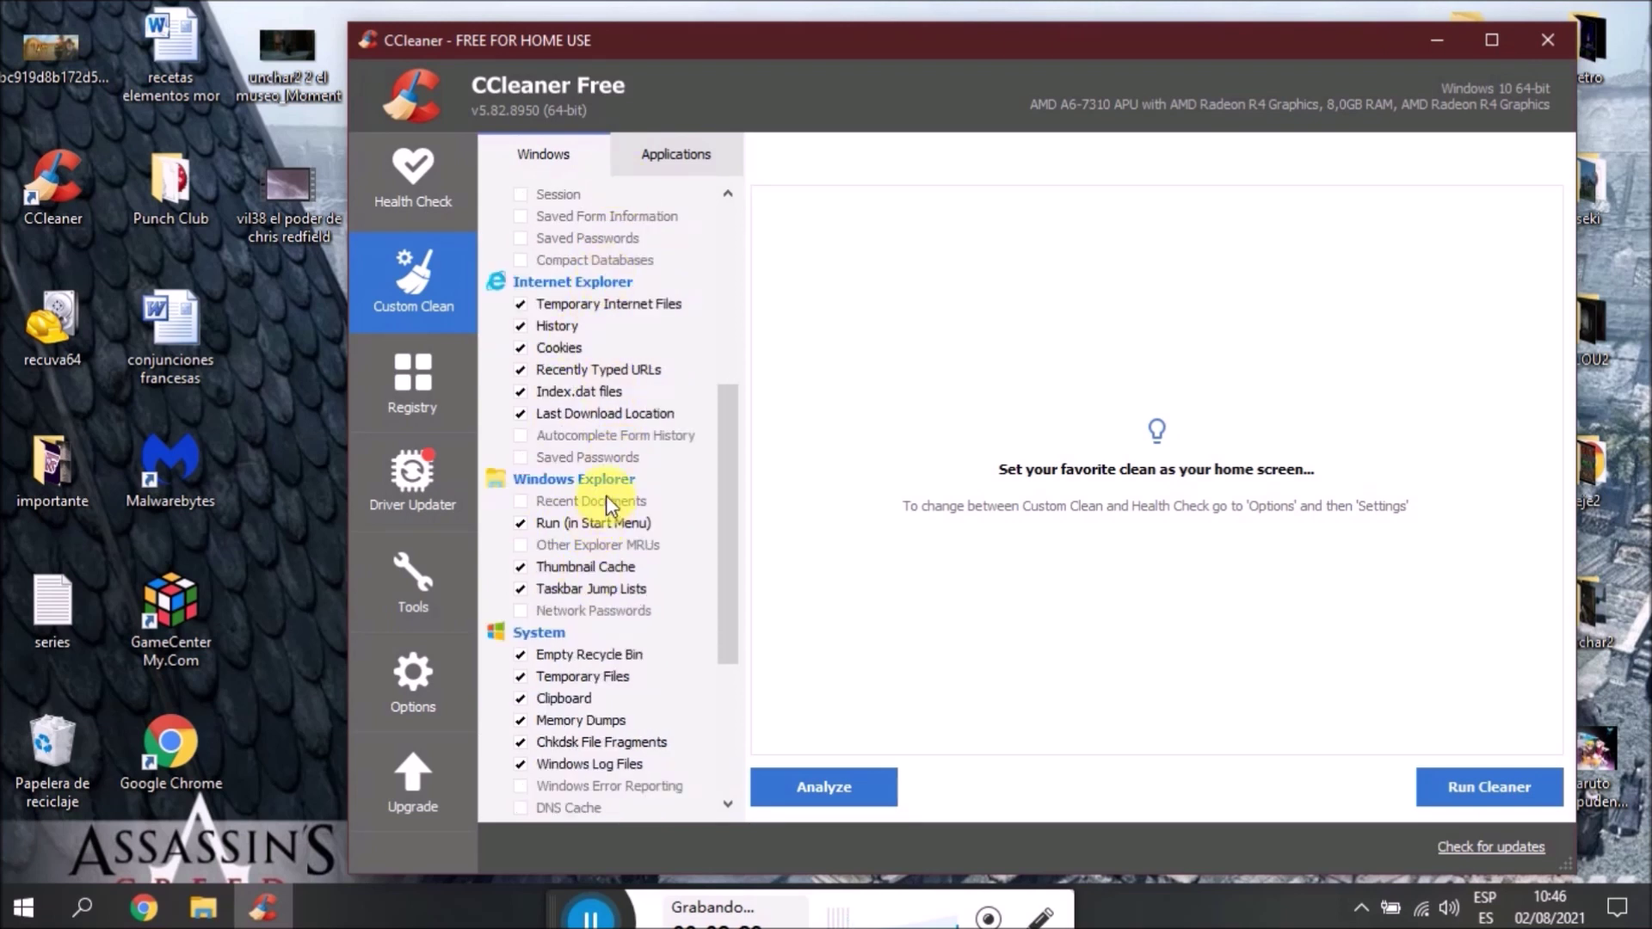
scroll(597, 535, down, 3)
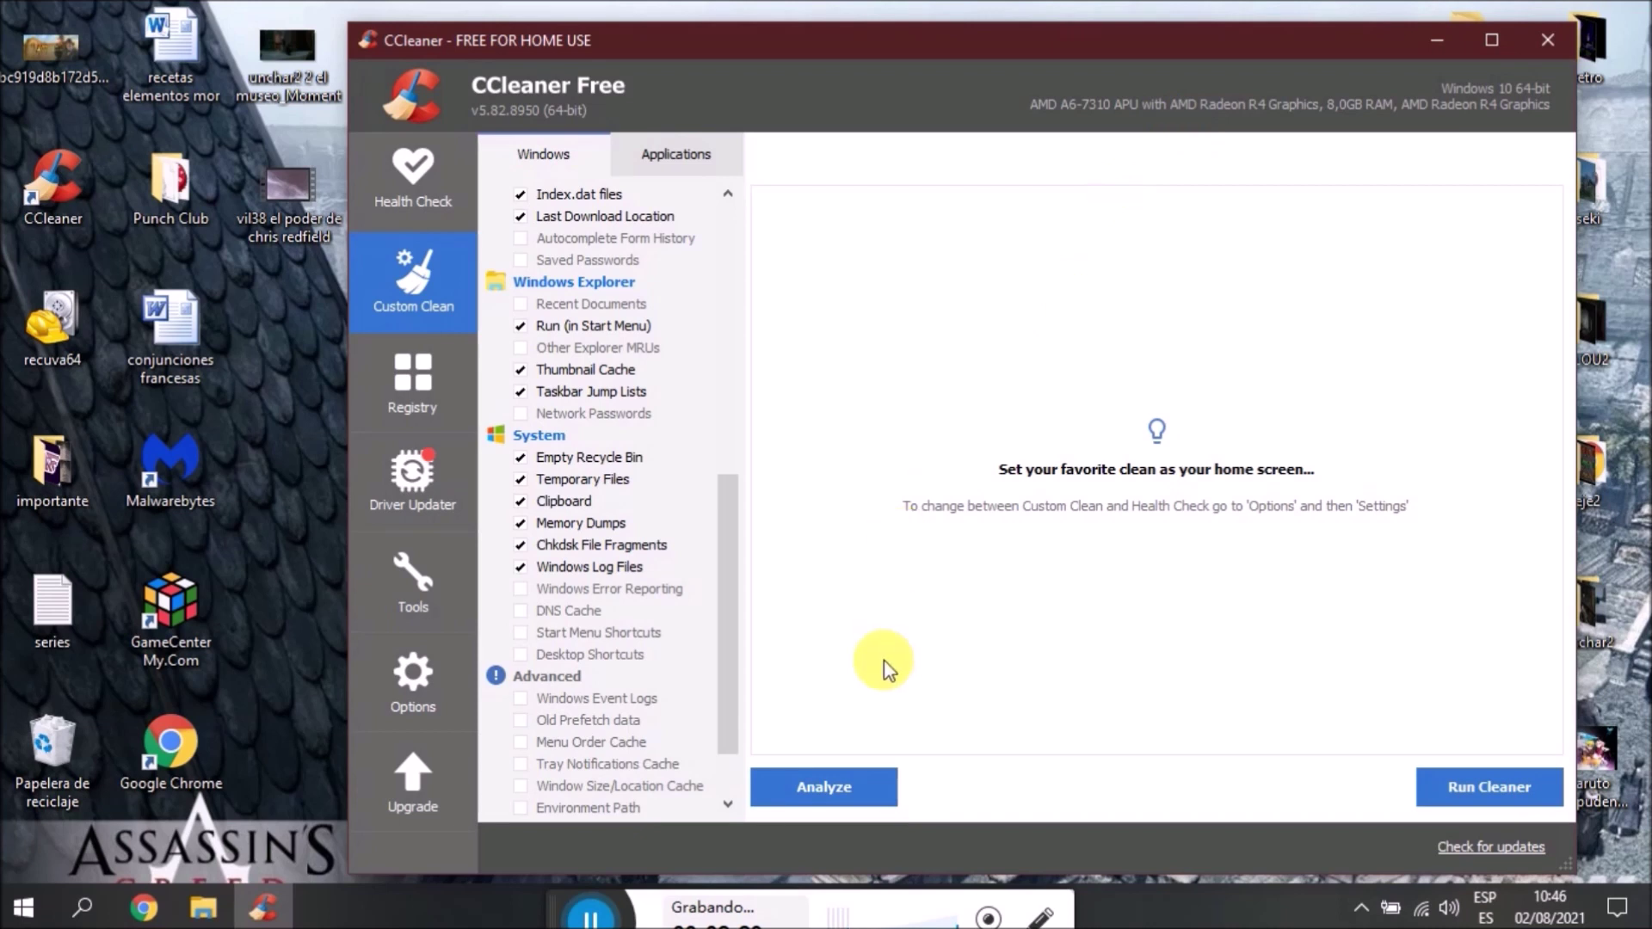
Analyze the checked Custom Clean items, agreeing to force Google Chrome to close, and run the cleaner to delete the selected files
click(823, 790)
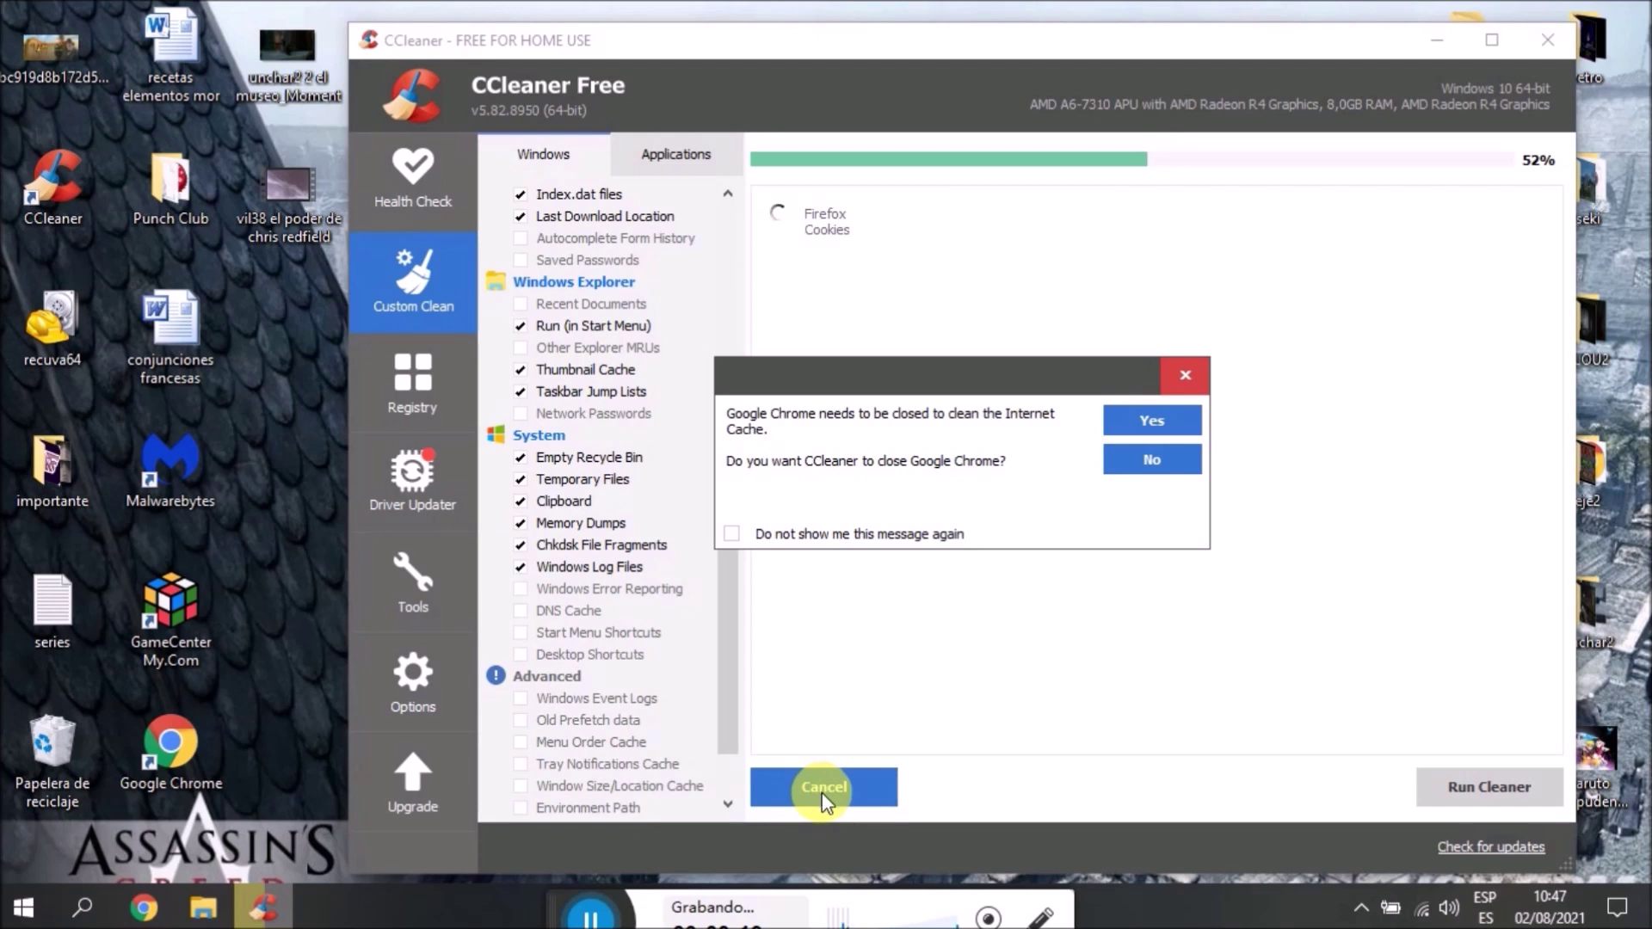
click(1151, 422)
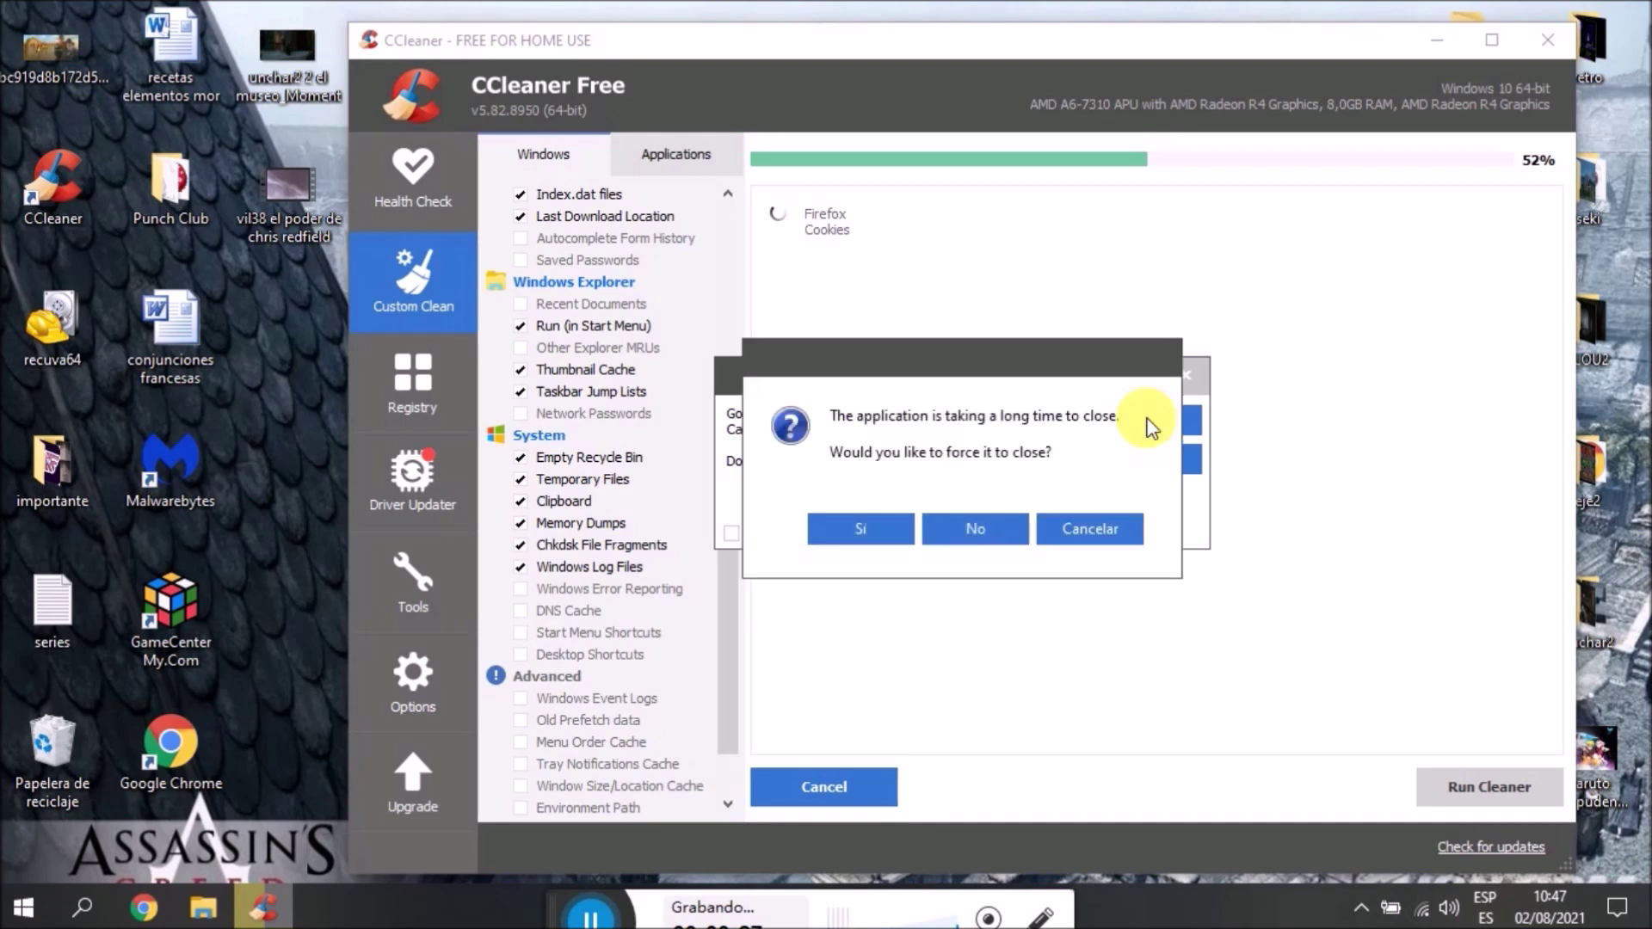
click(870, 526)
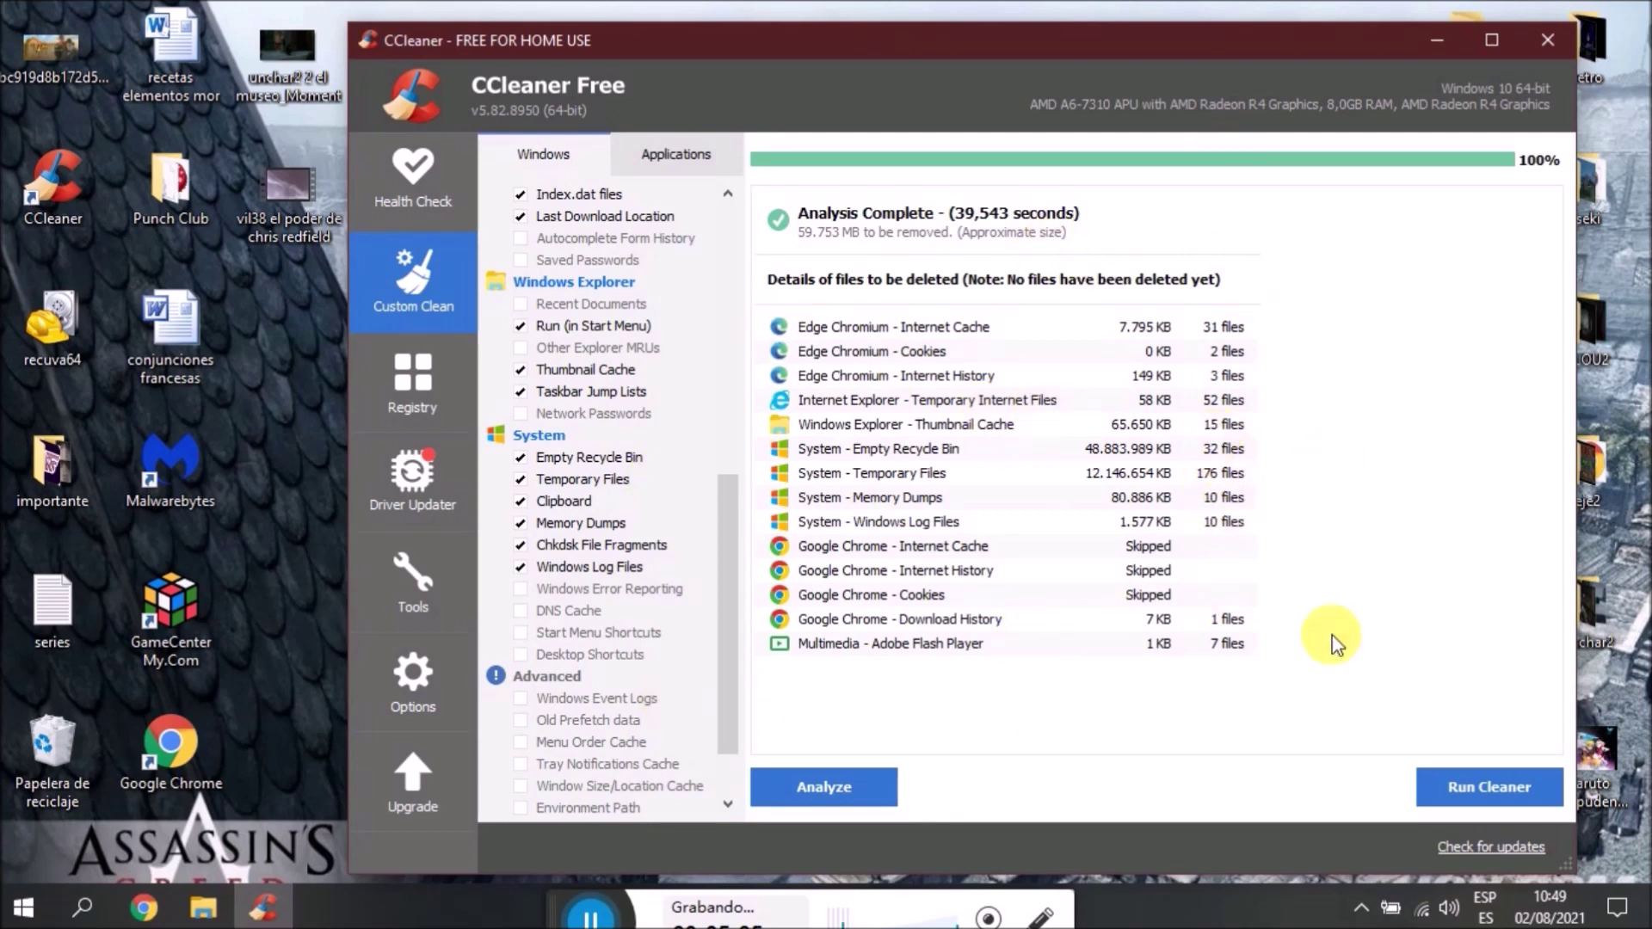
click(1475, 789)
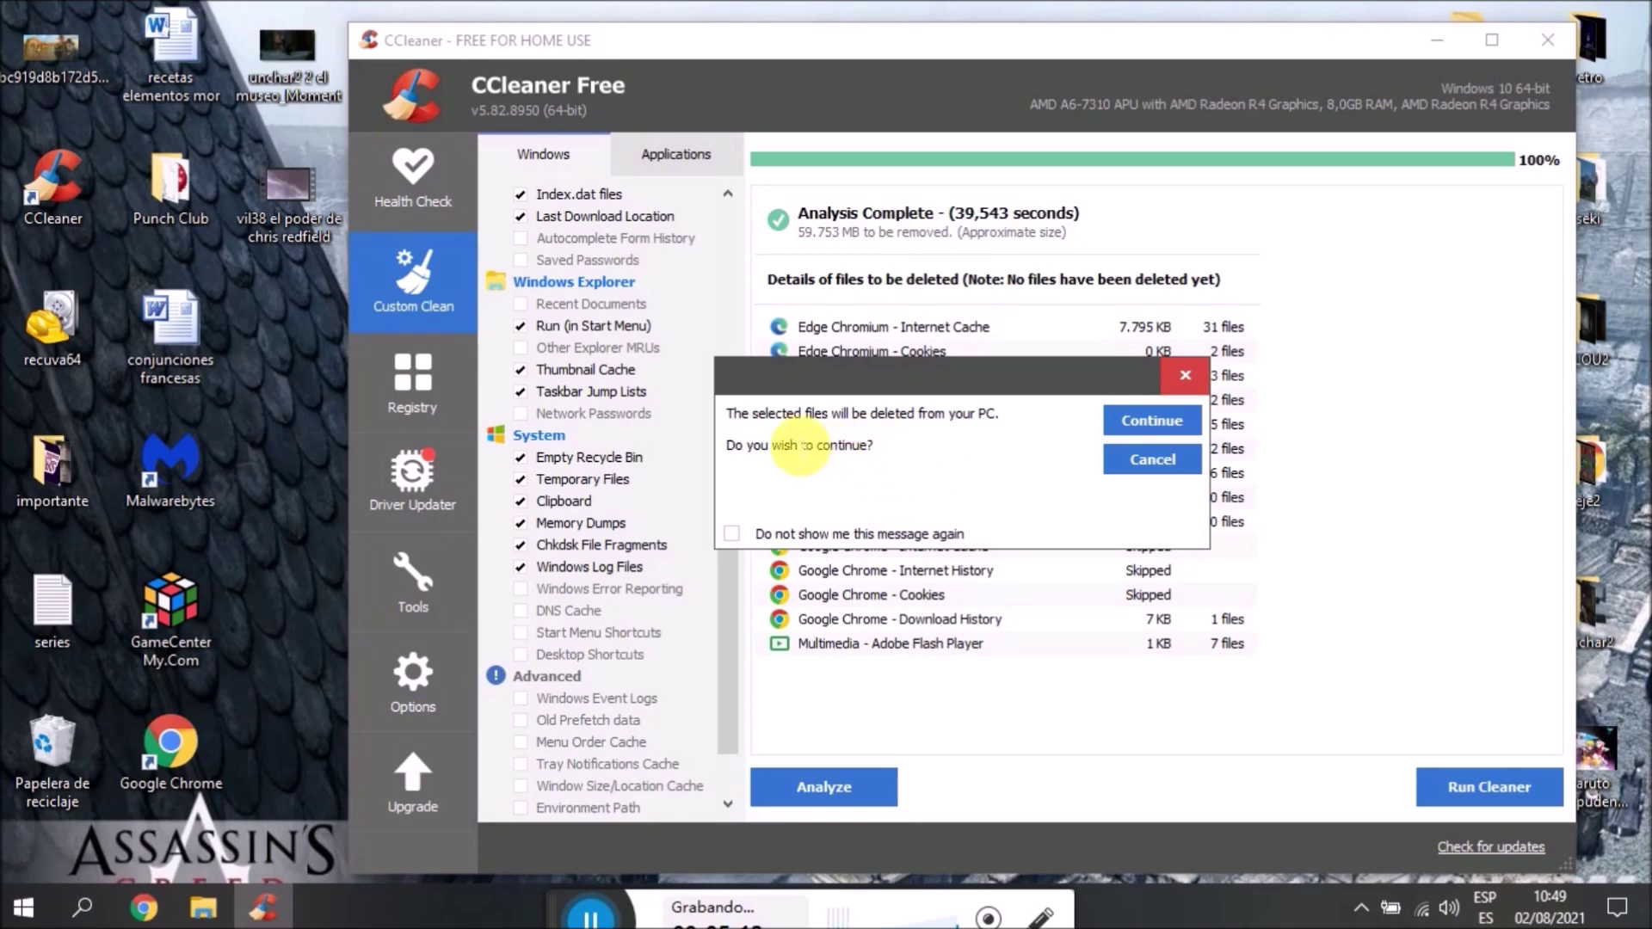
click(1144, 419)
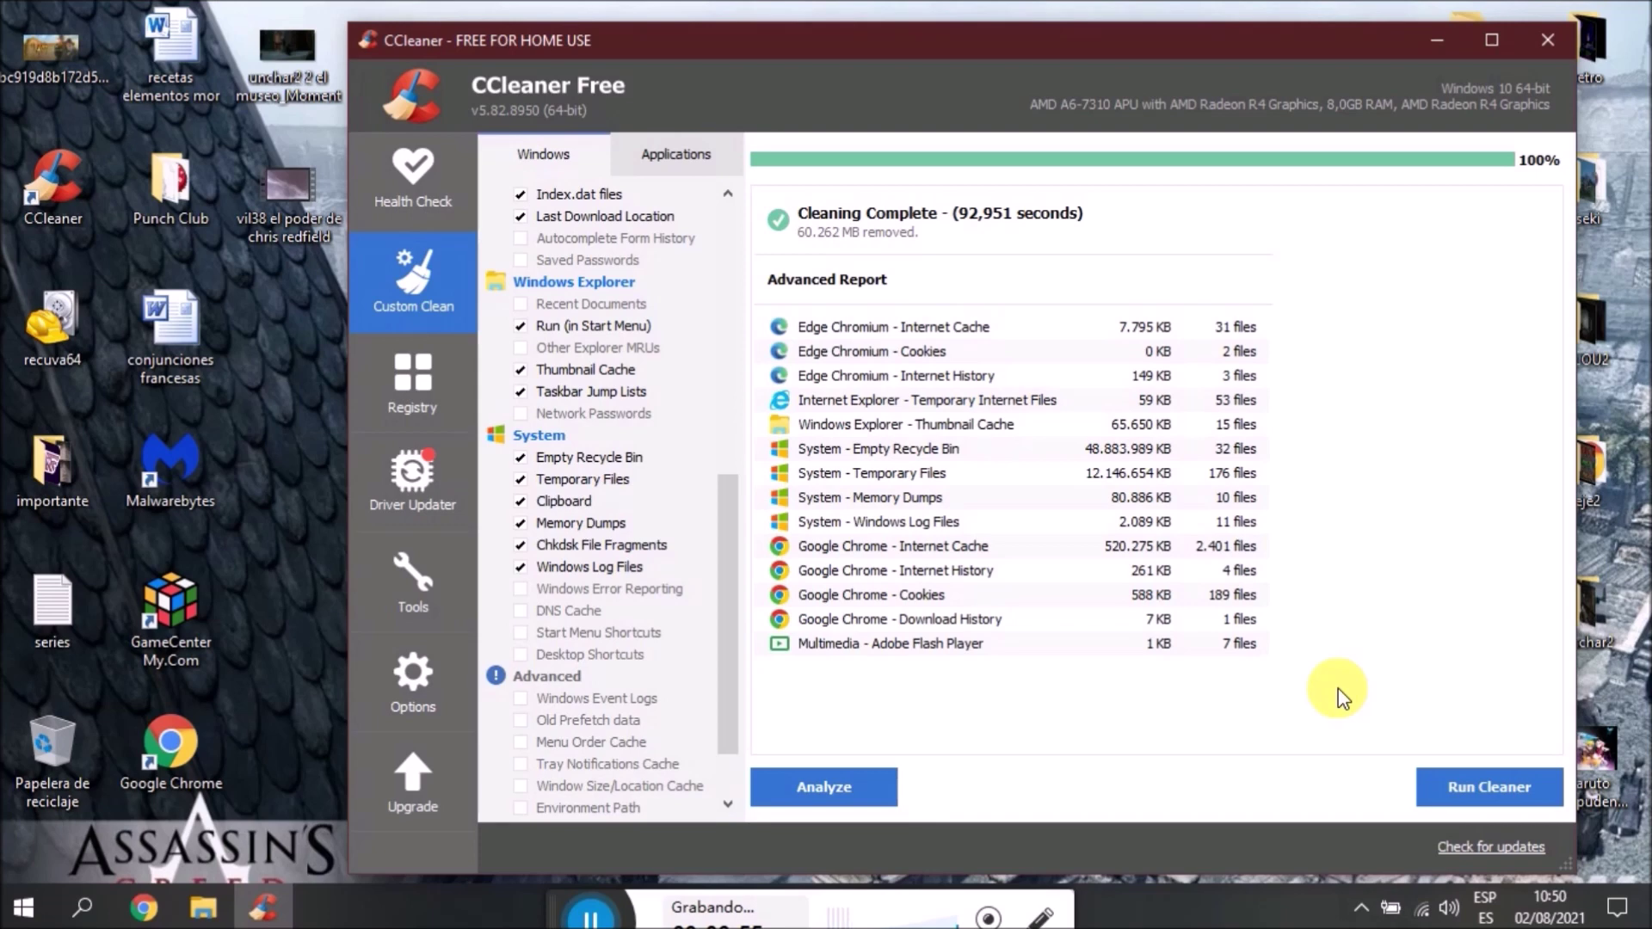
Scan the registry for issues and fix all selected ones without backing up the registry, closing CCleaner when finished
click(407, 391)
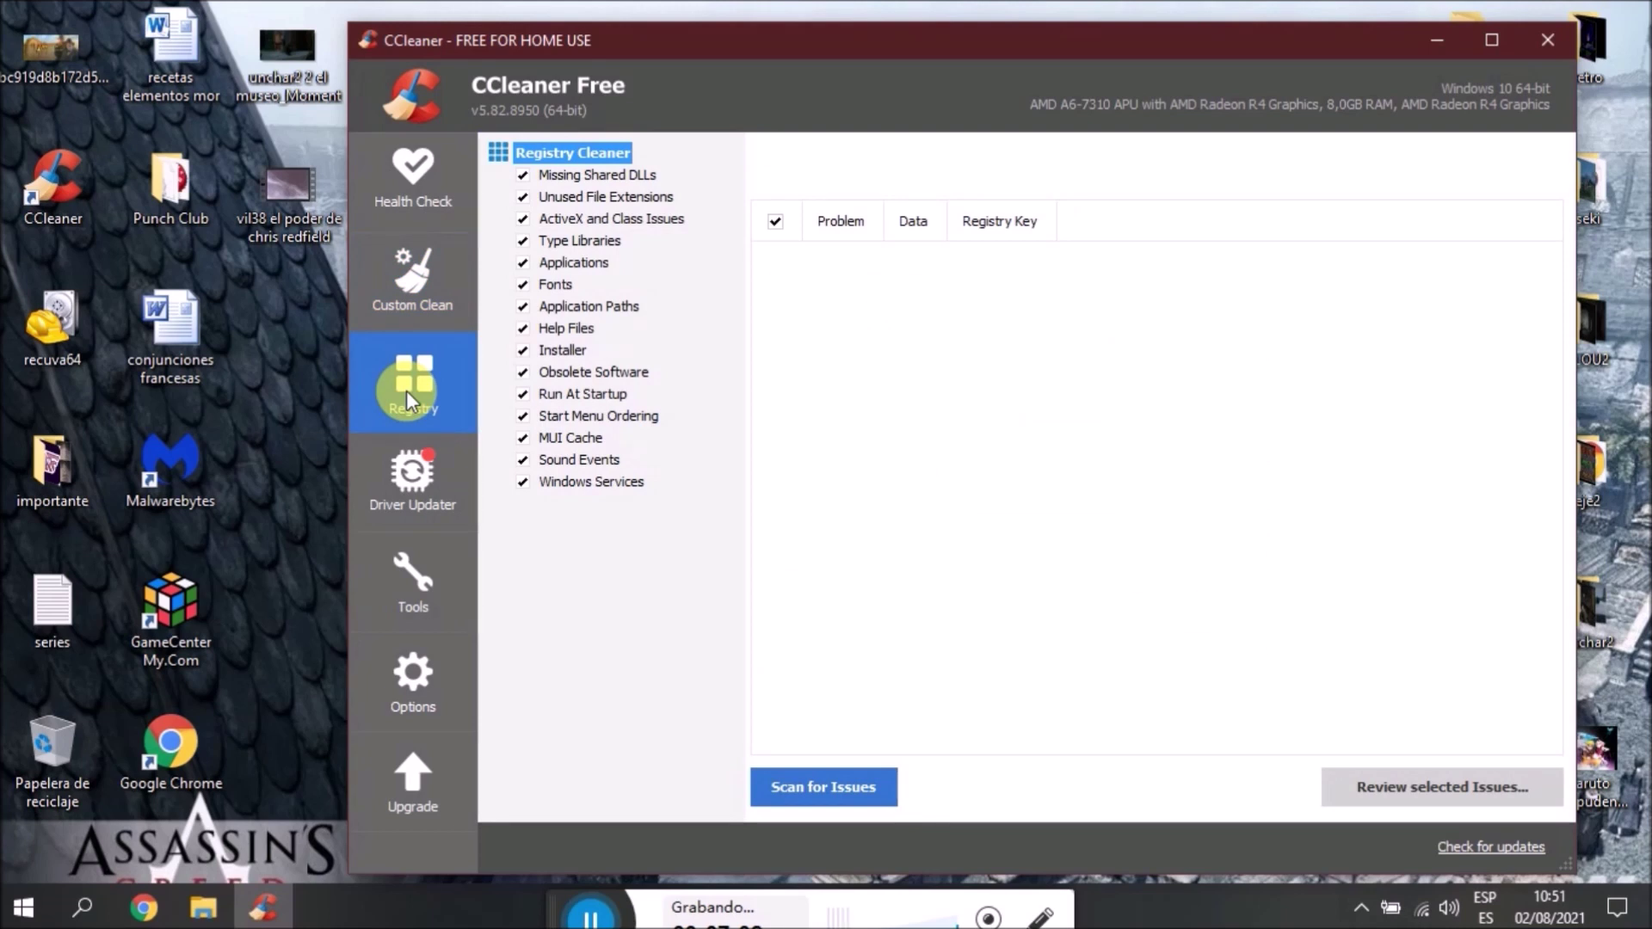
click(823, 784)
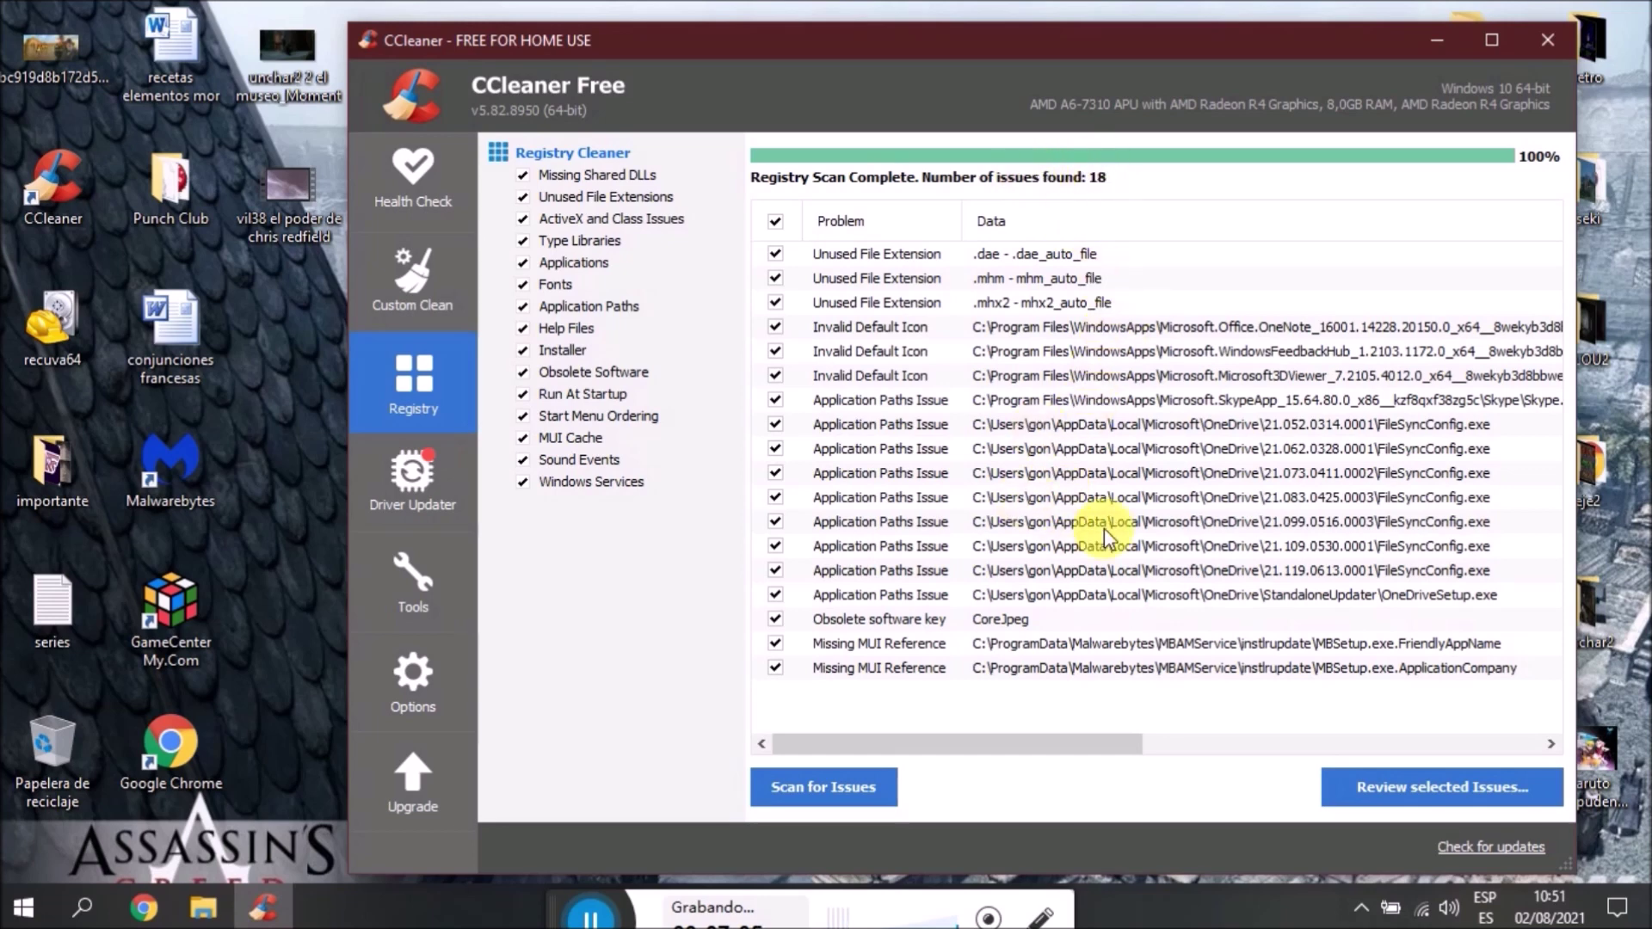
click(1444, 789)
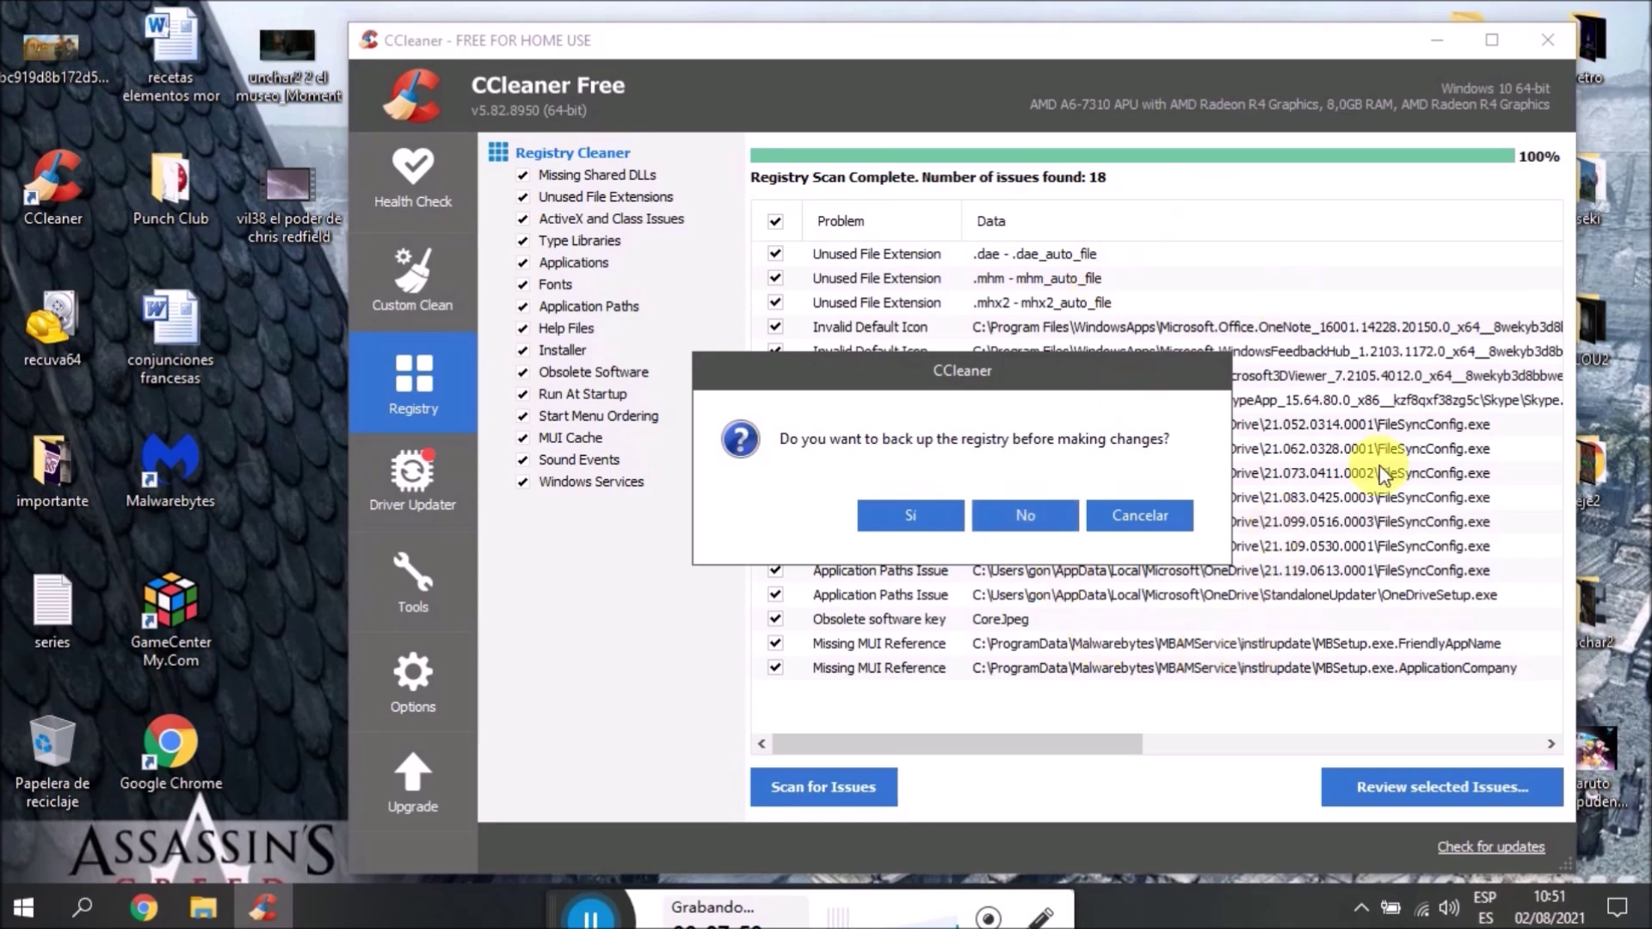
click(1040, 506)
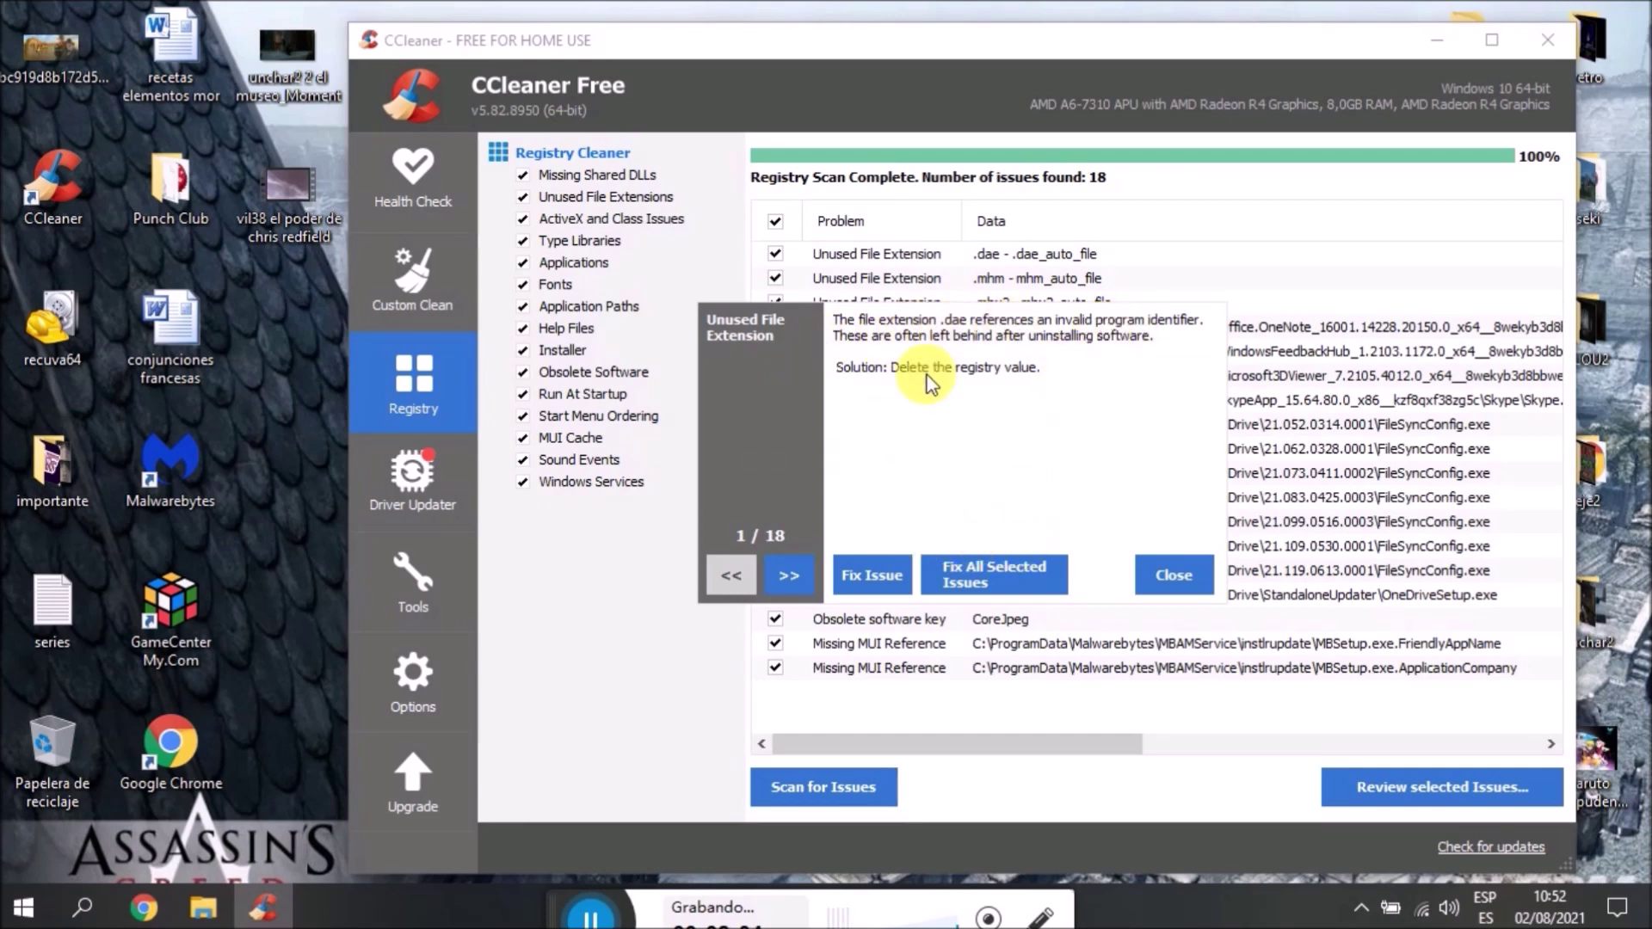
click(983, 582)
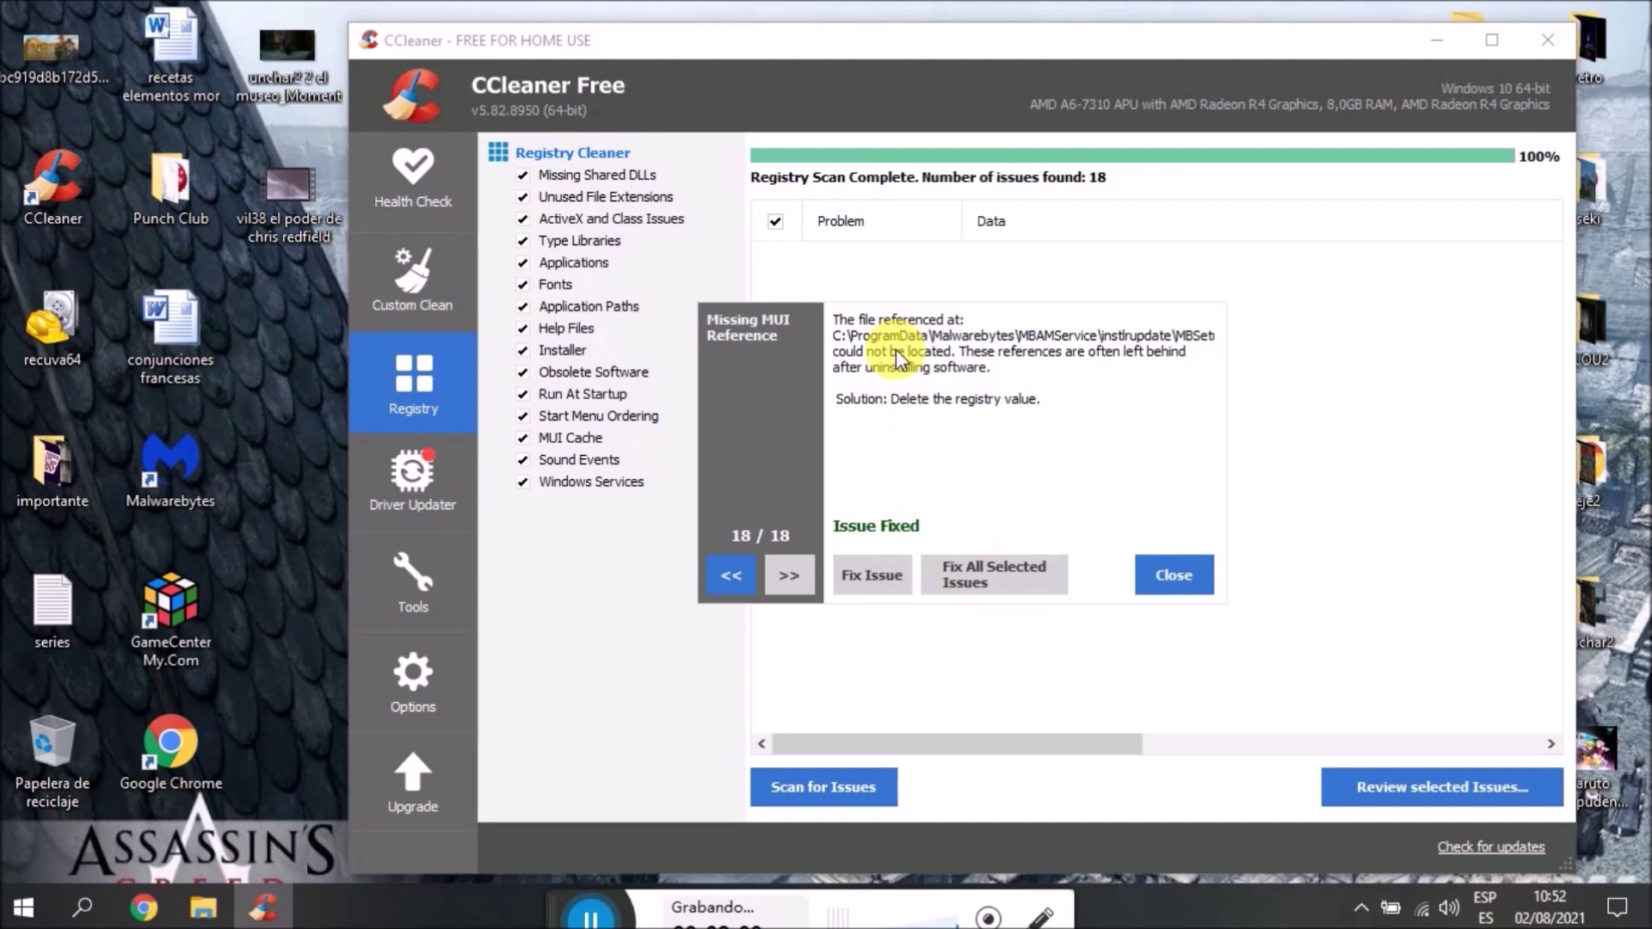
click(1173, 575)
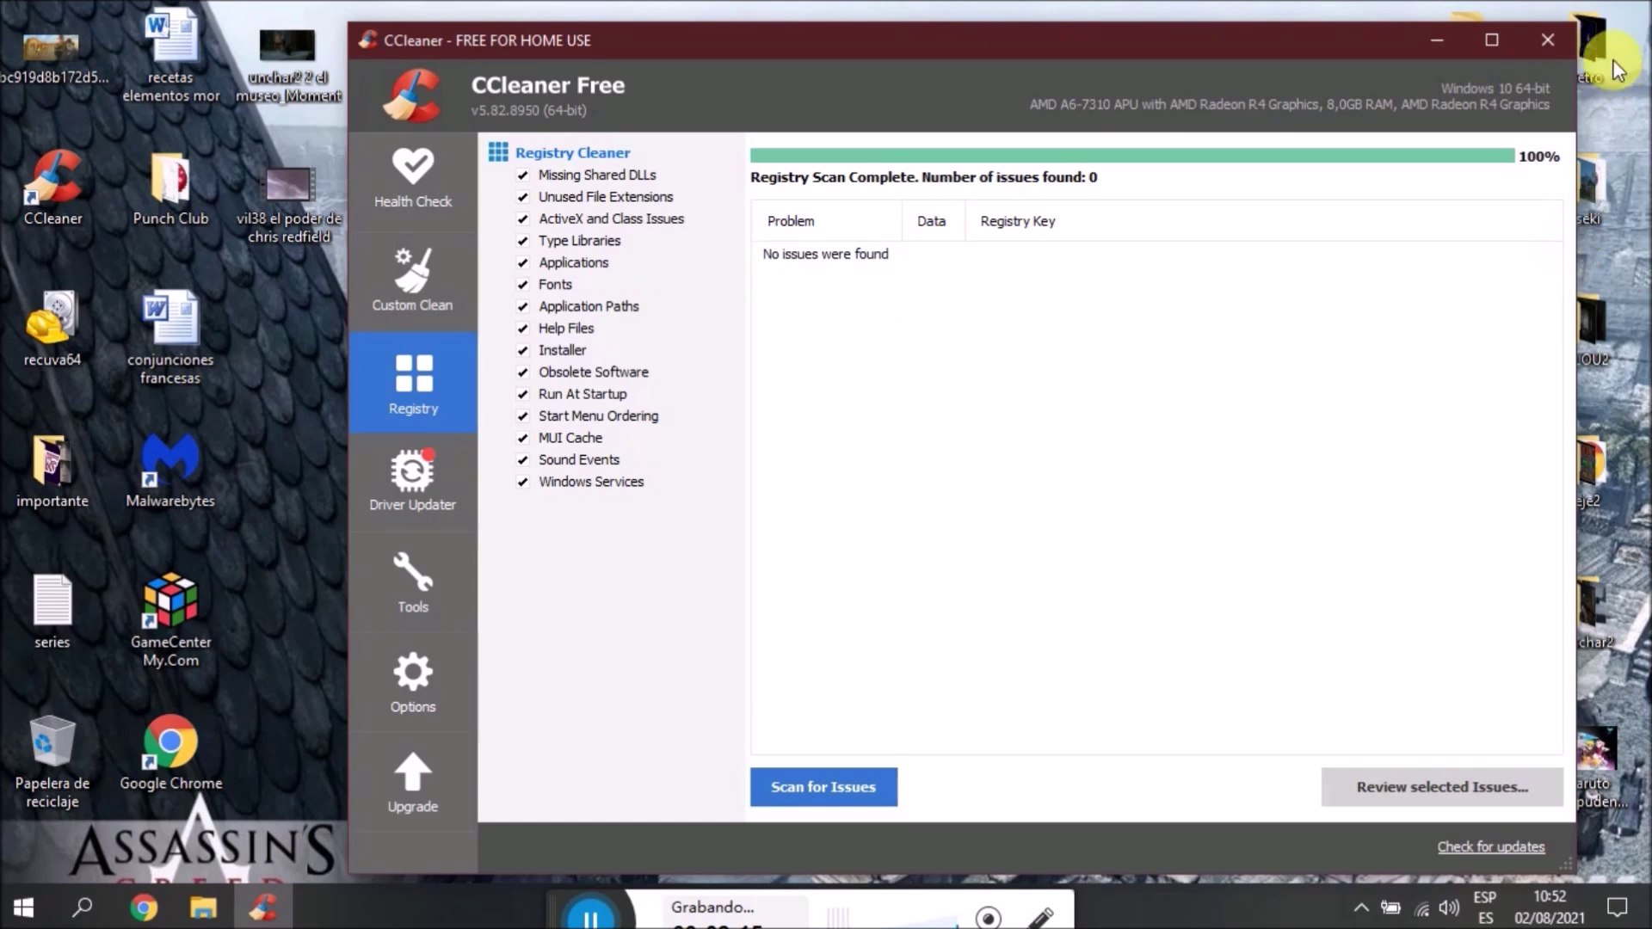
click(1553, 39)
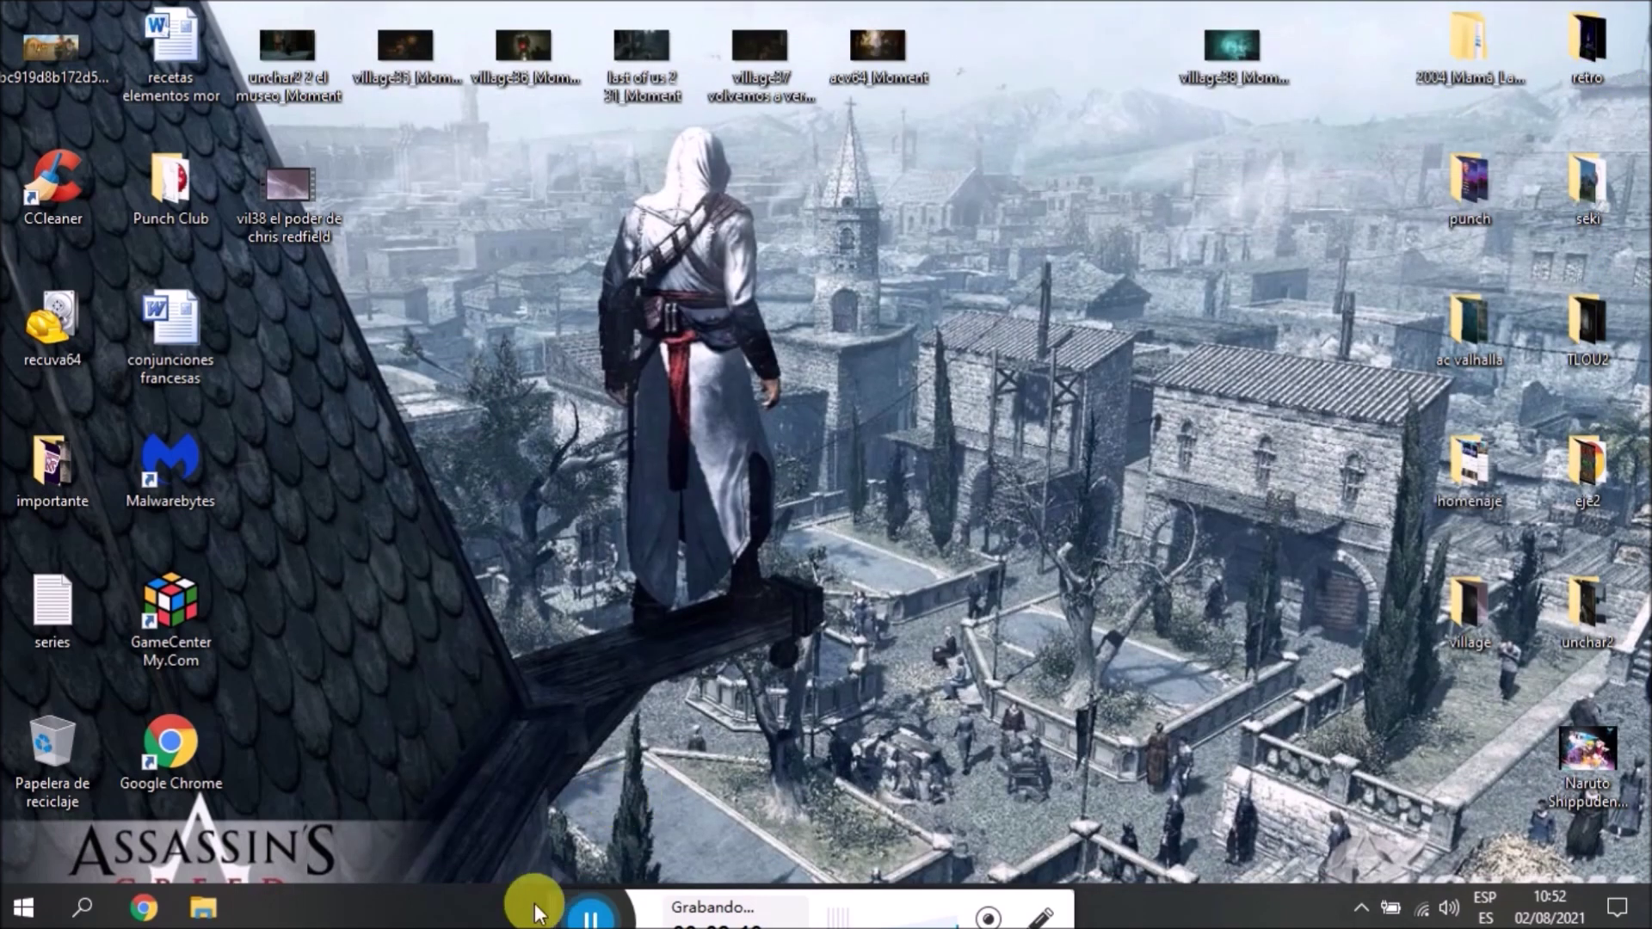
Reopen Chrome without restoring the previous pages, and load Google, dismissing its cookie consent notice
click(146, 909)
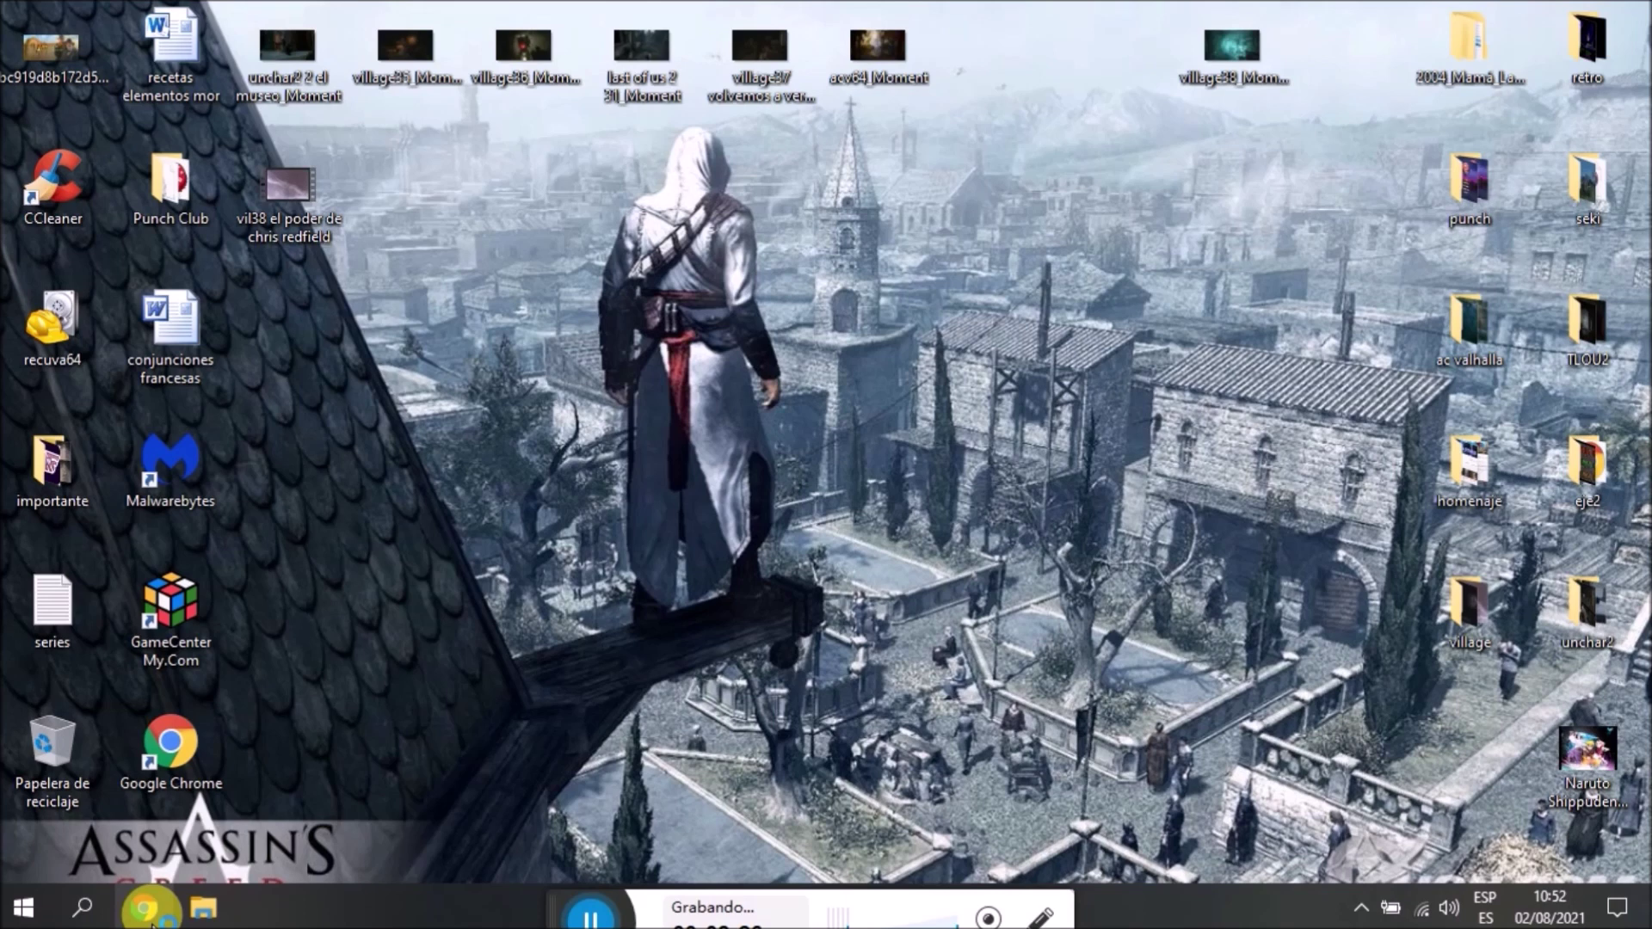
click(146, 910)
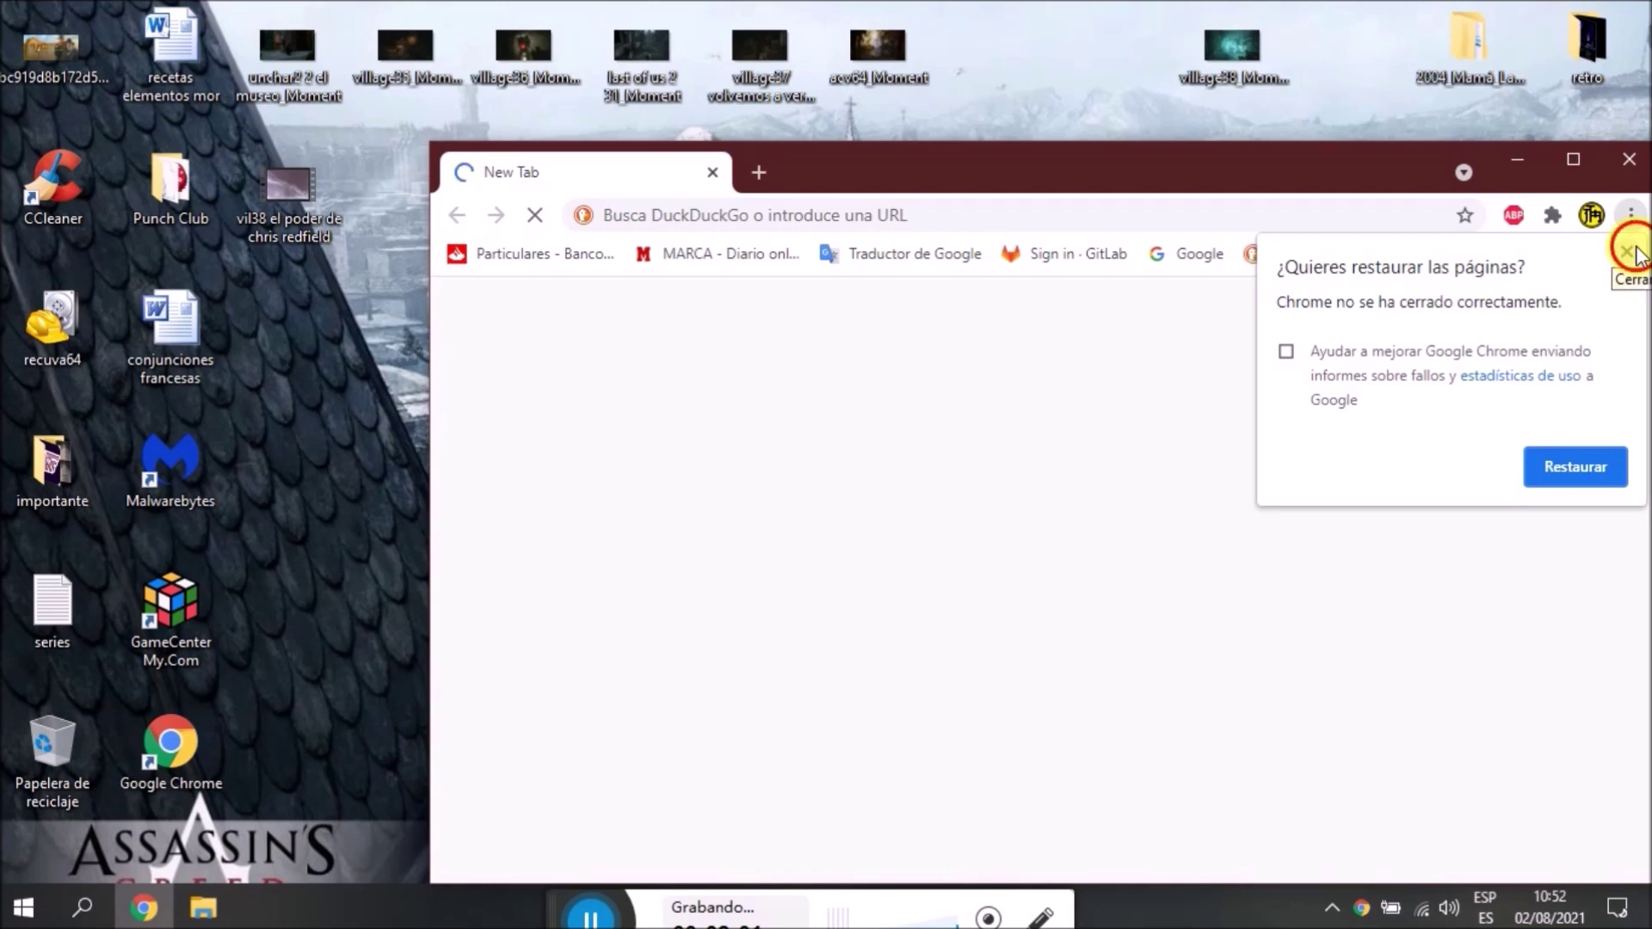
click(1627, 252)
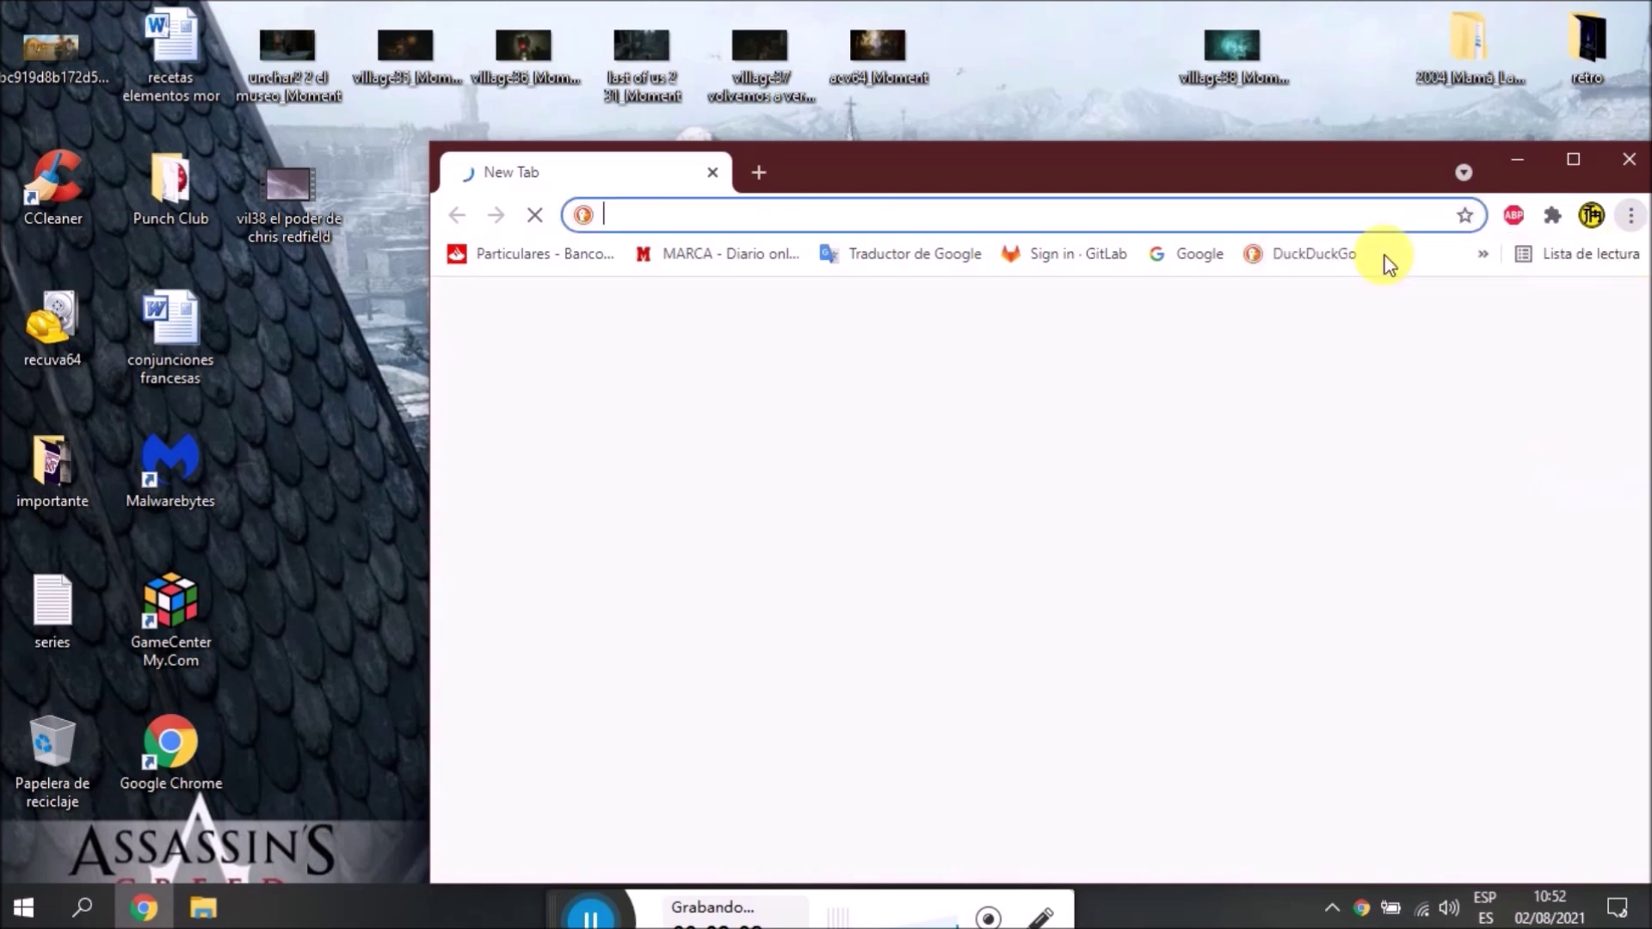
click(1205, 258)
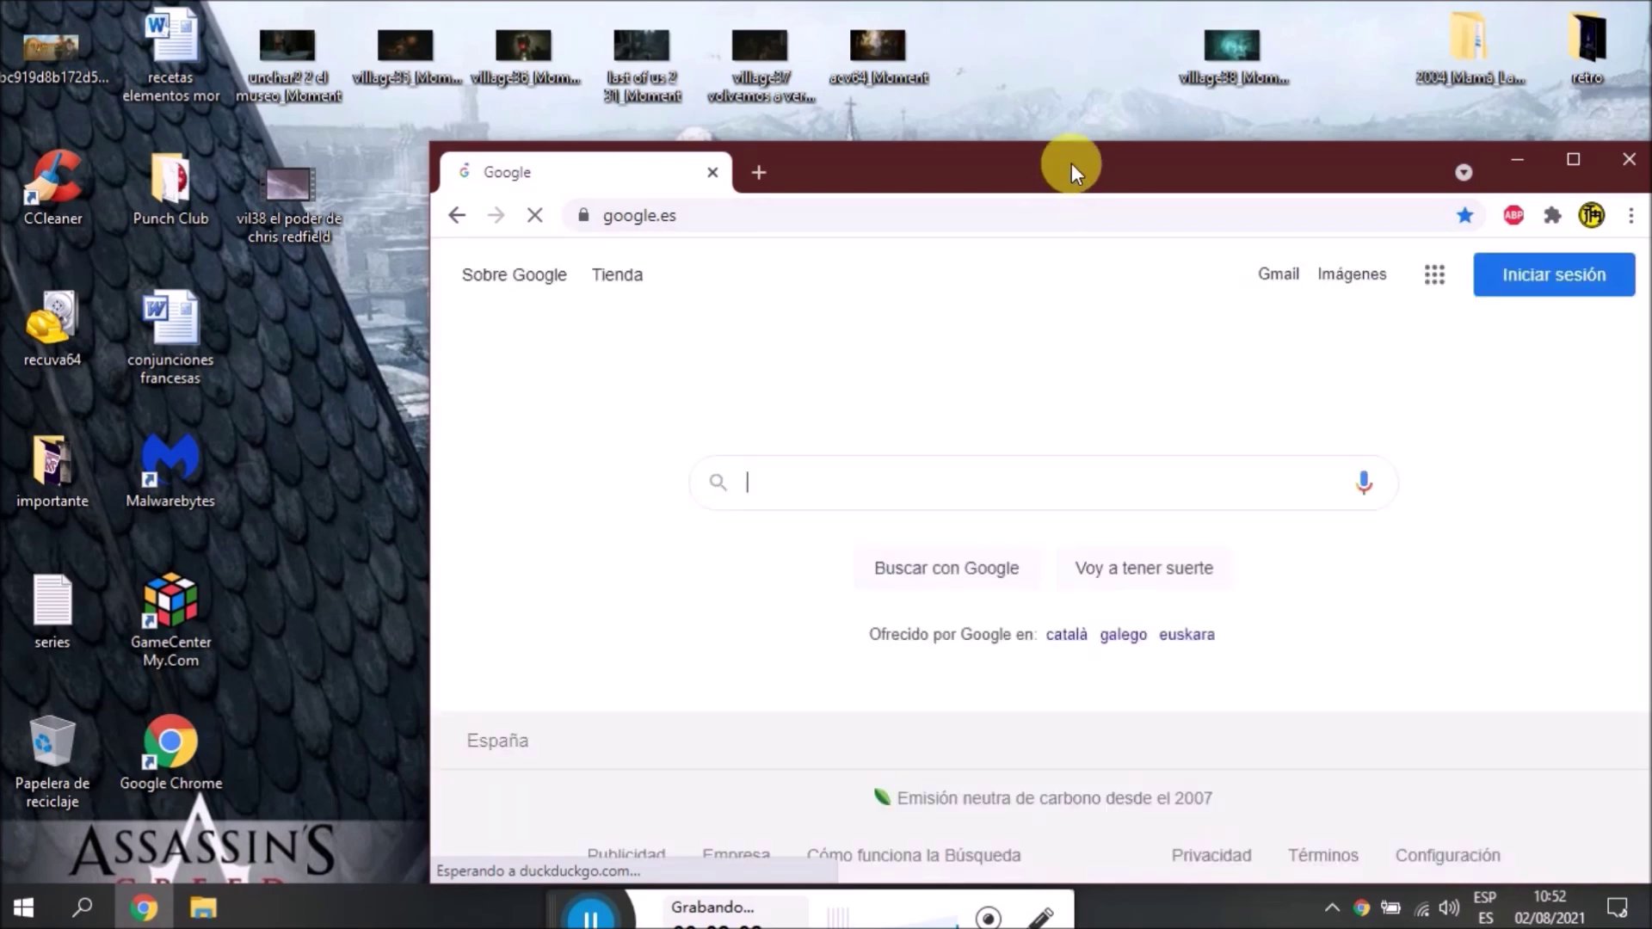
drag(1072, 162, 884, 137)
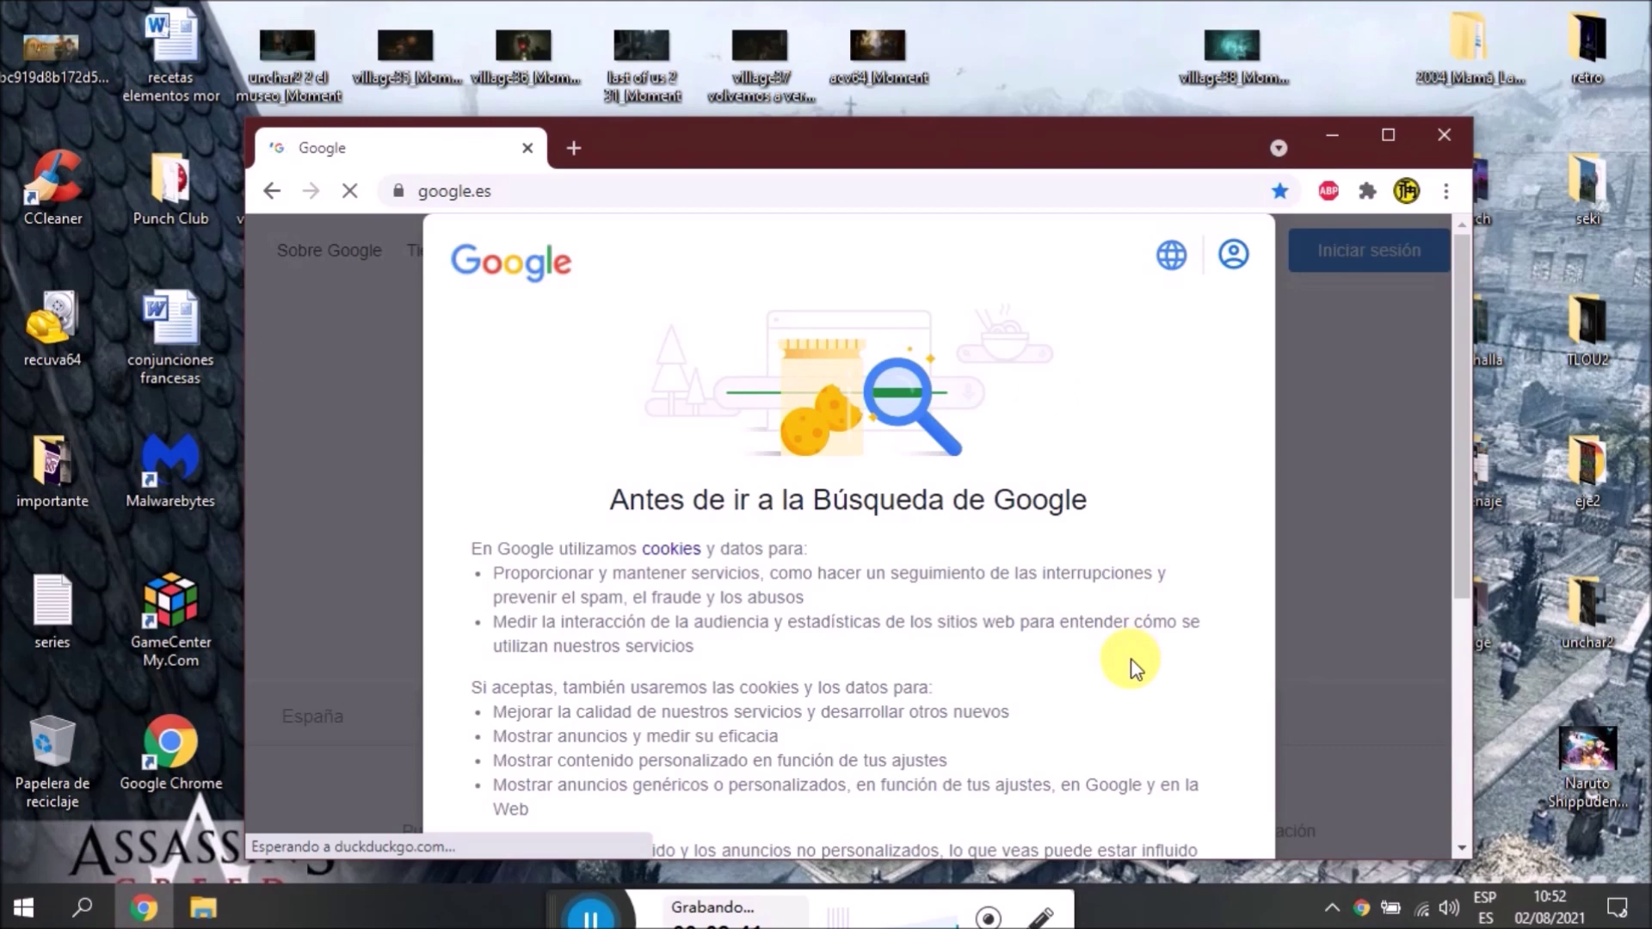
scroll(1132, 688, down, 5)
click(947, 815)
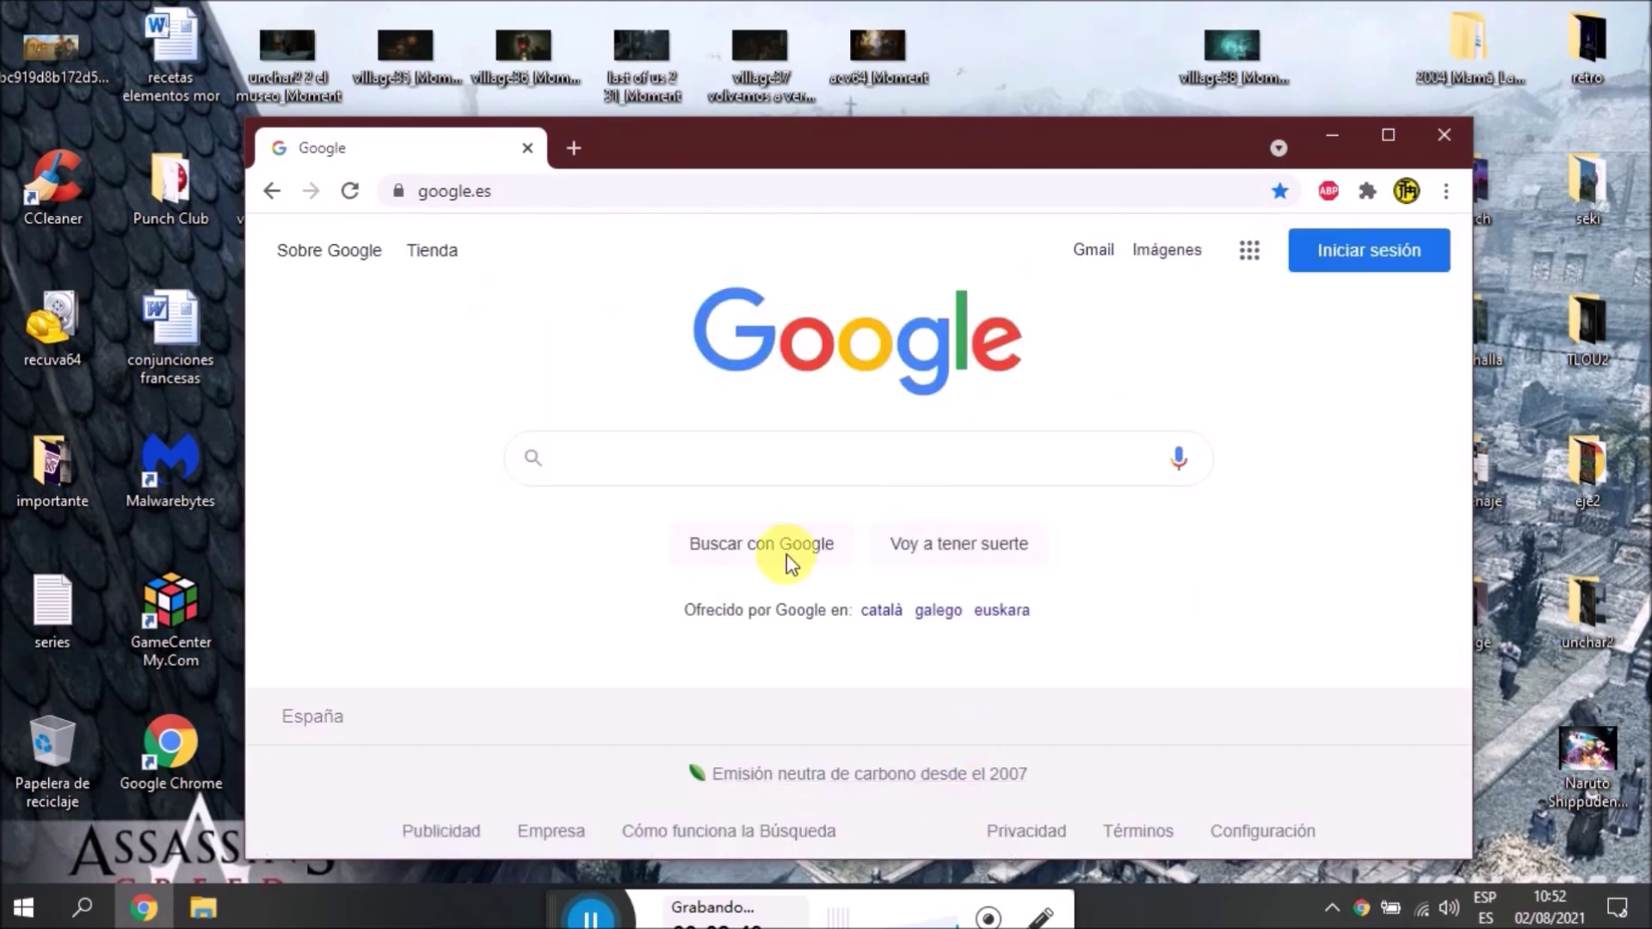
Search Google for "malwarebytes"
click(691, 473)
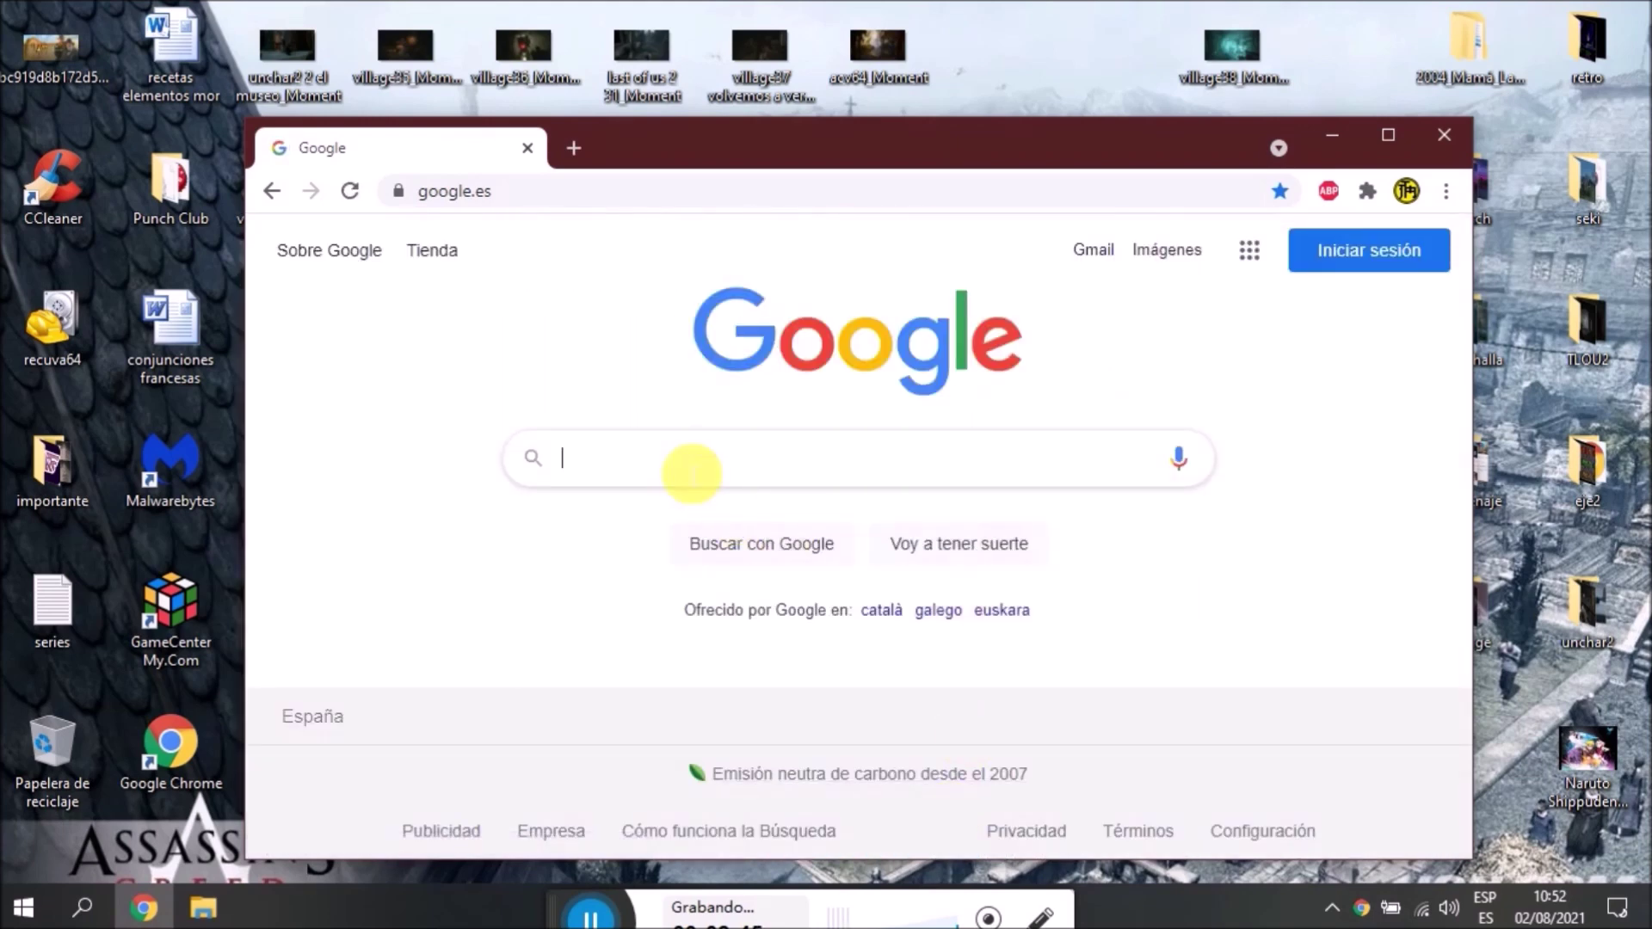
text(malawarebytes)
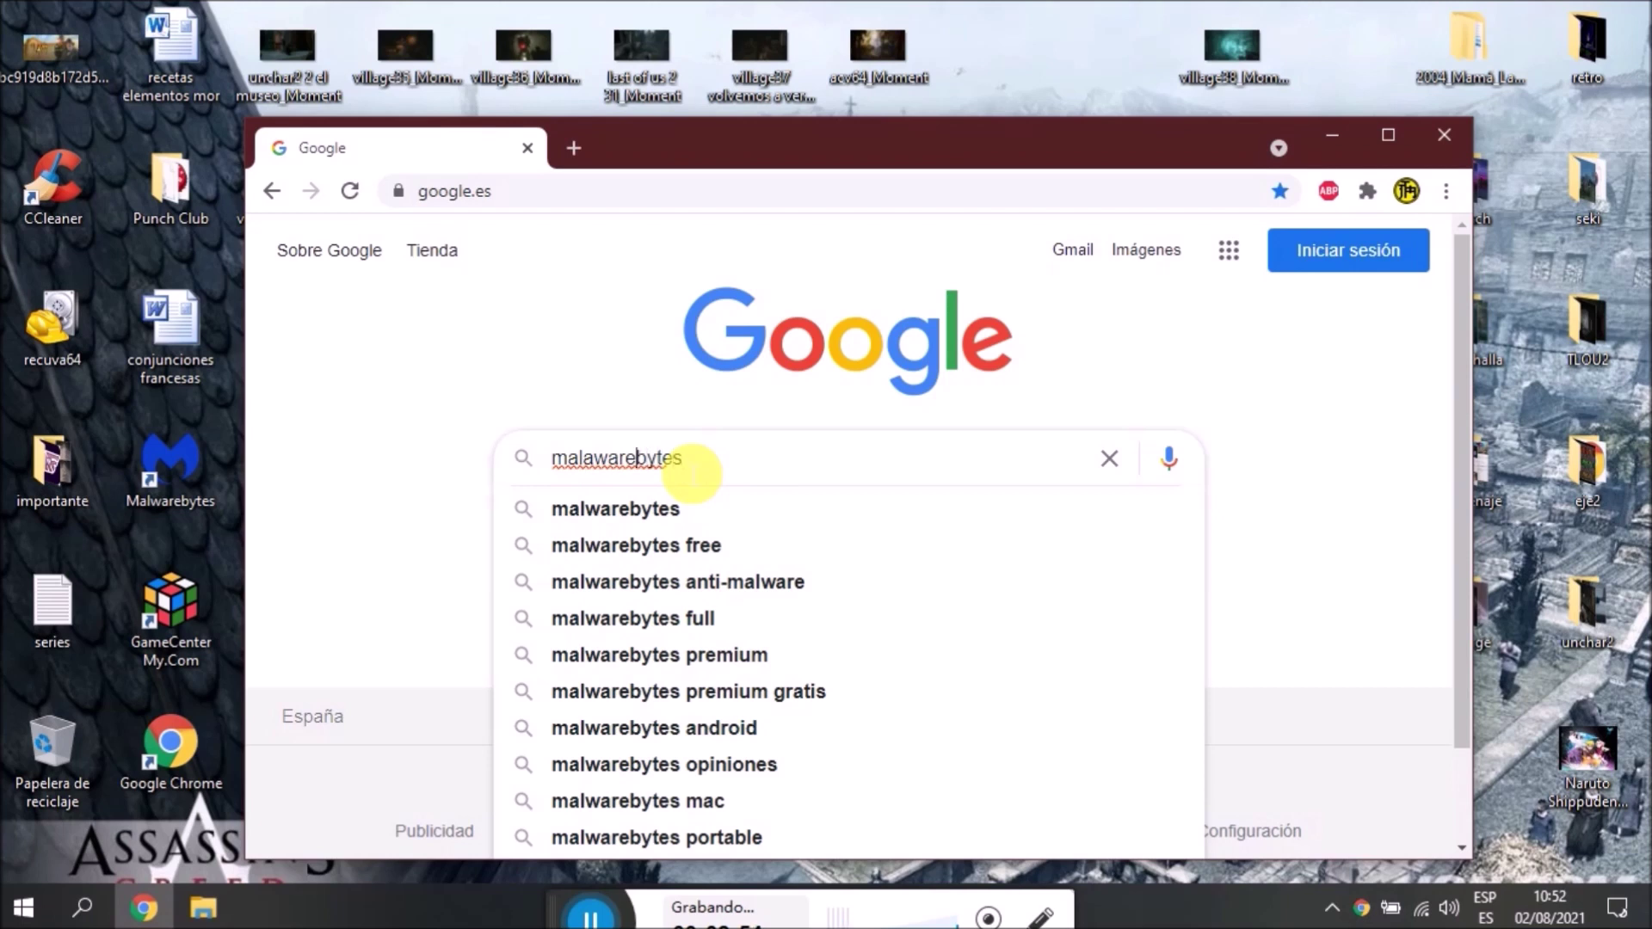
key(BackSpace)
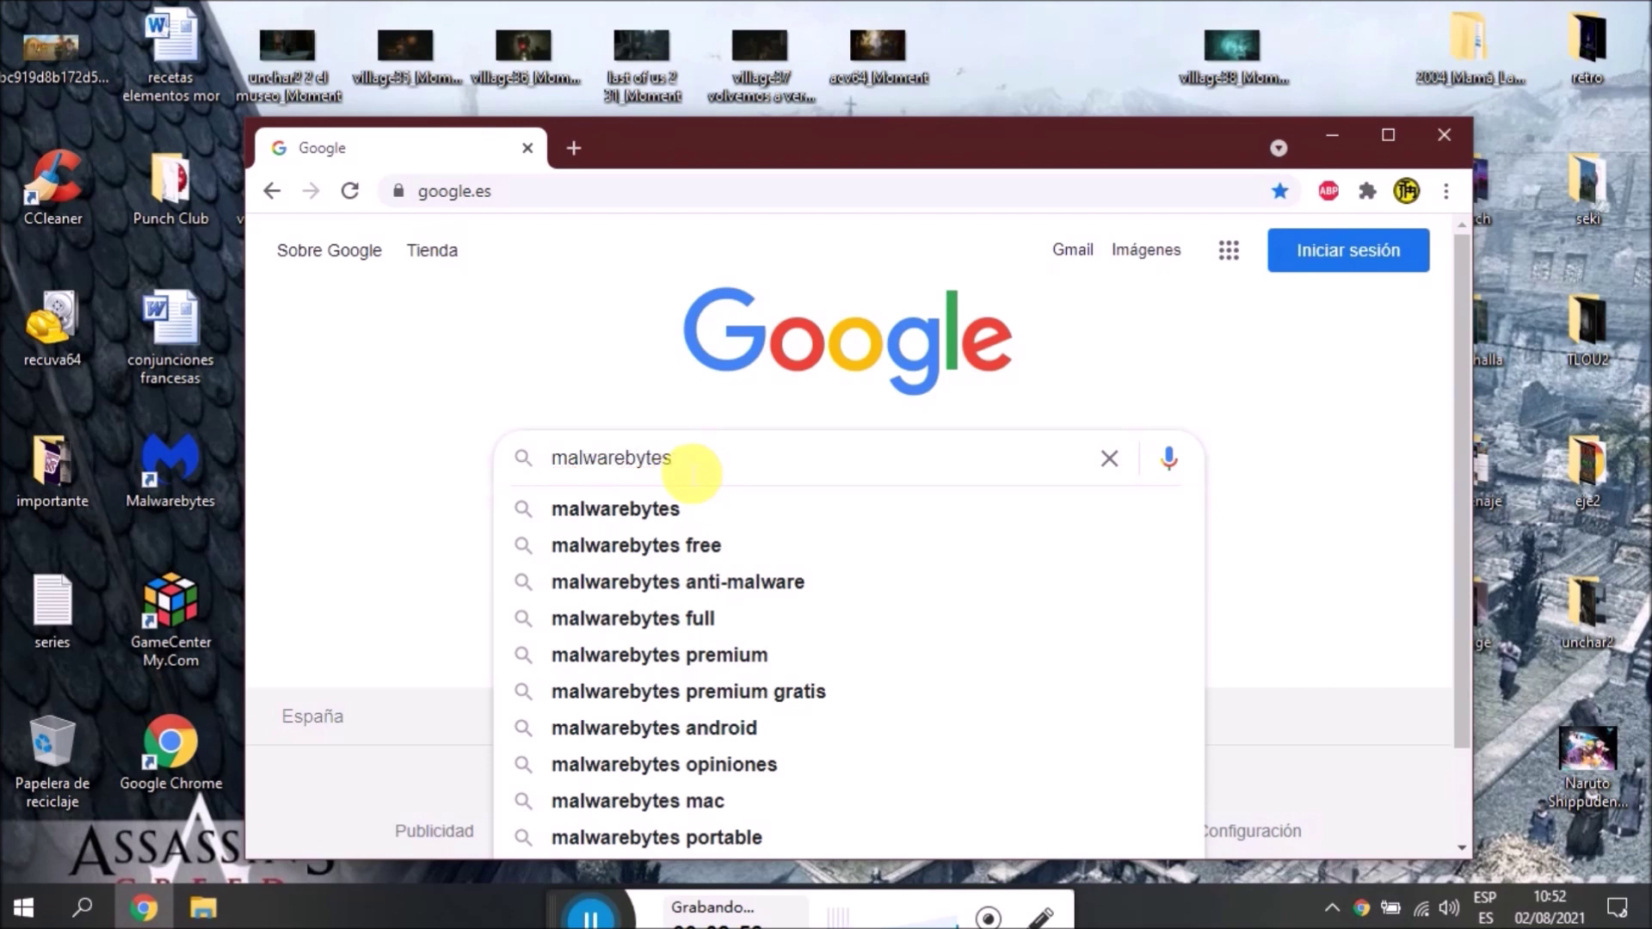
key(Return)
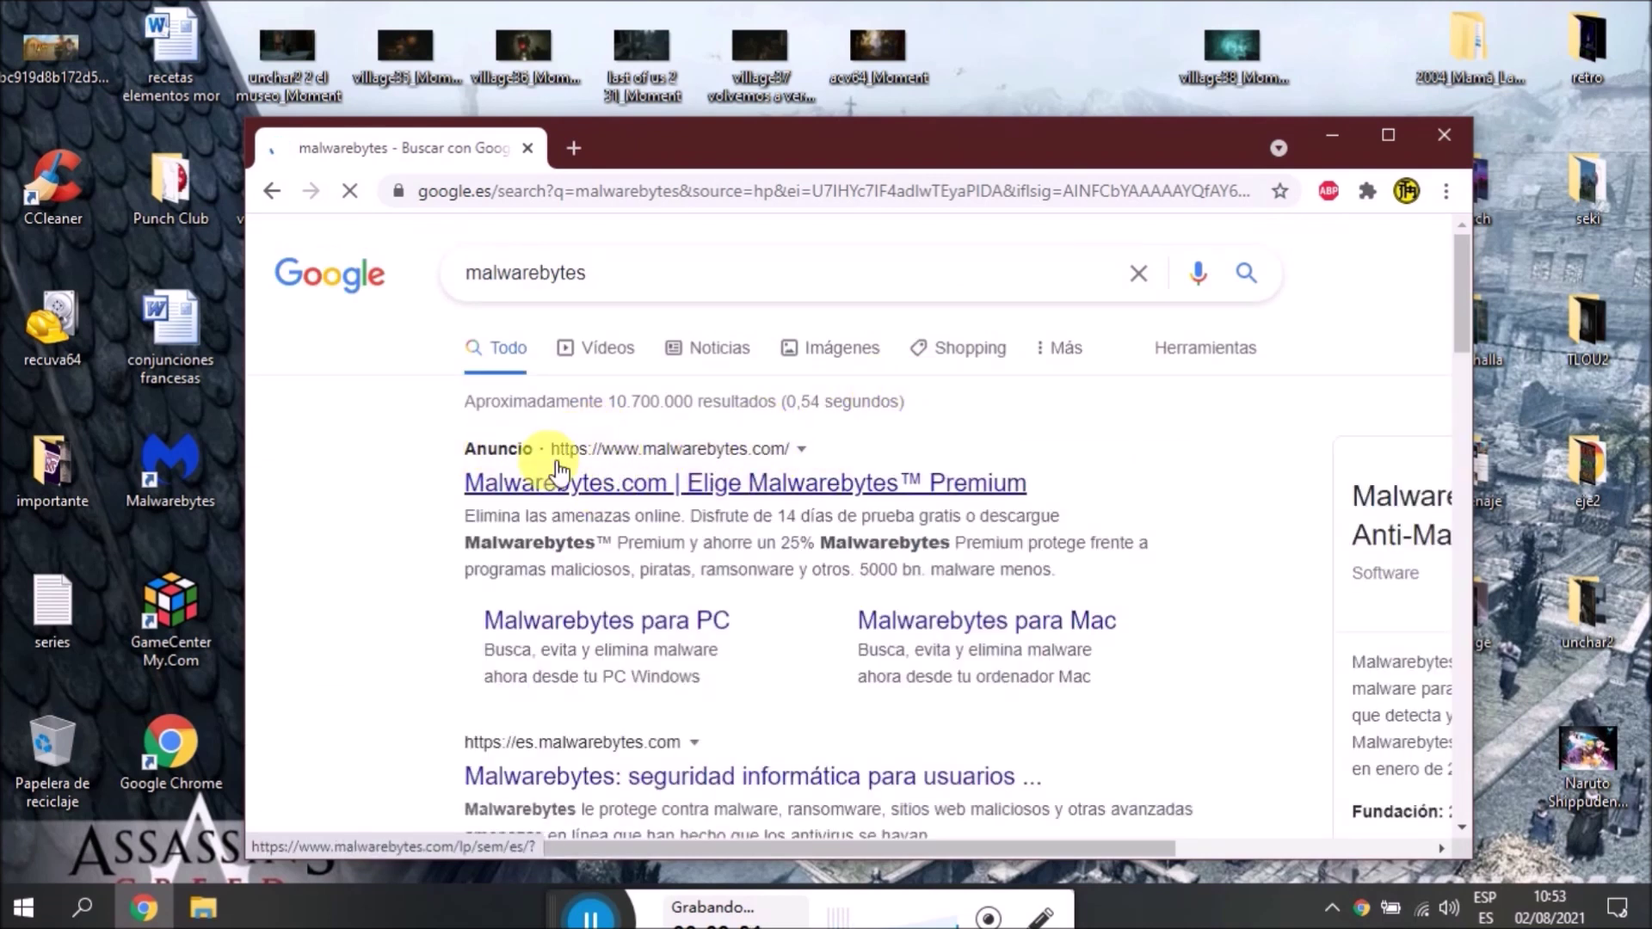
Open the es.malwarebytes.com site from the search results and maximize the browser window
scroll(808, 625, down, 1)
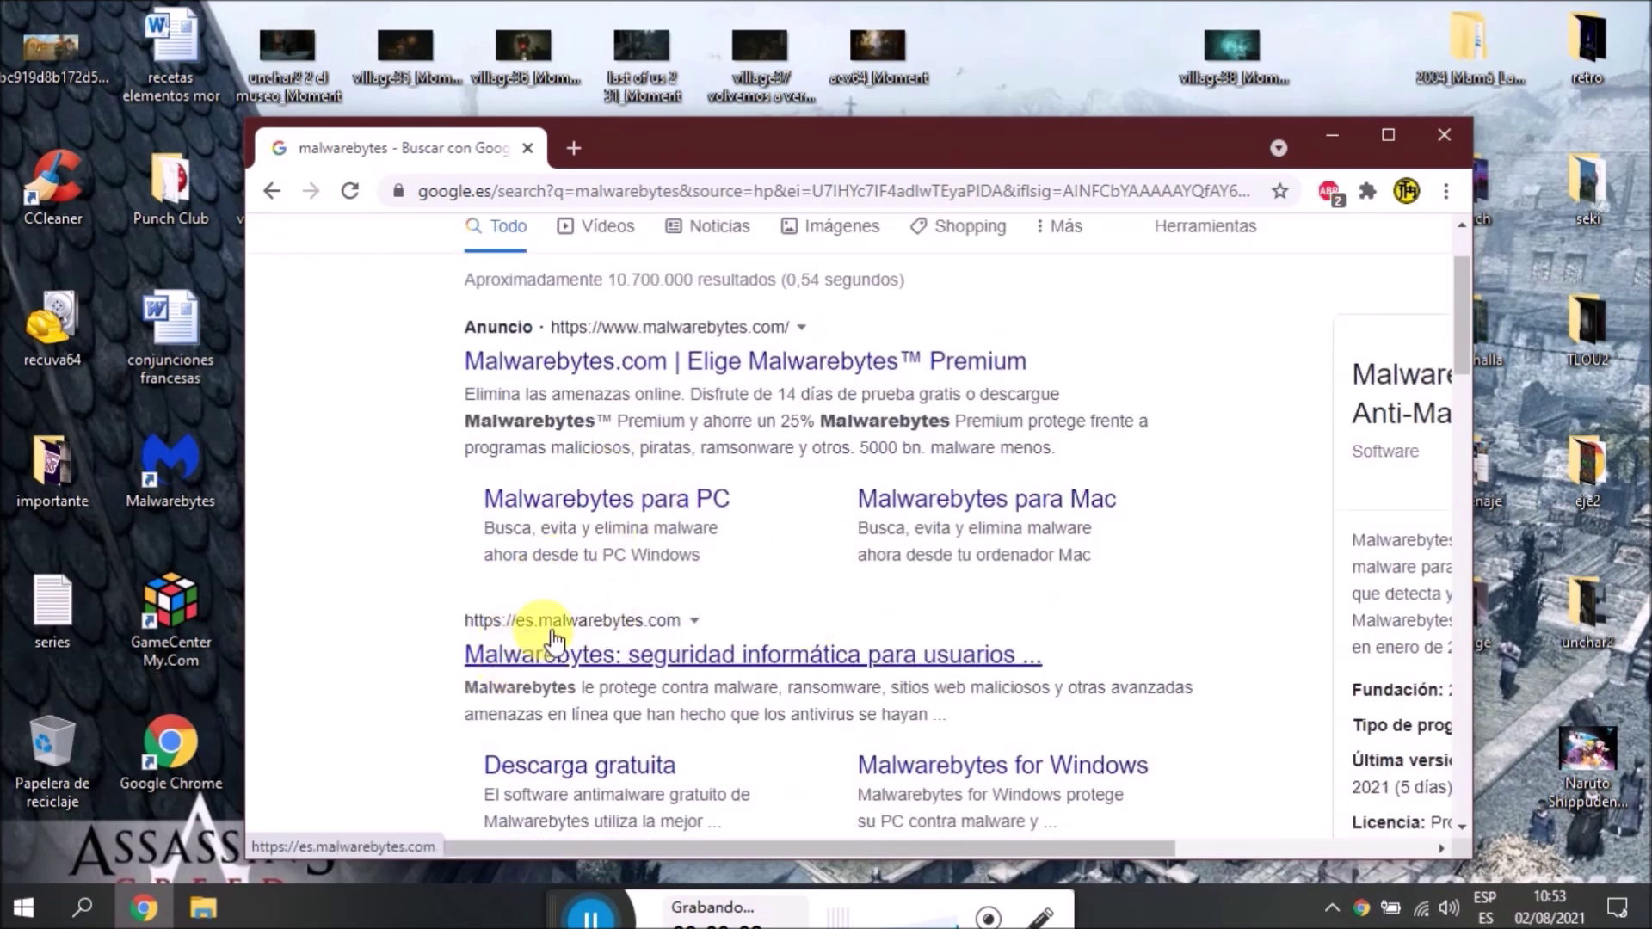
click(555, 660)
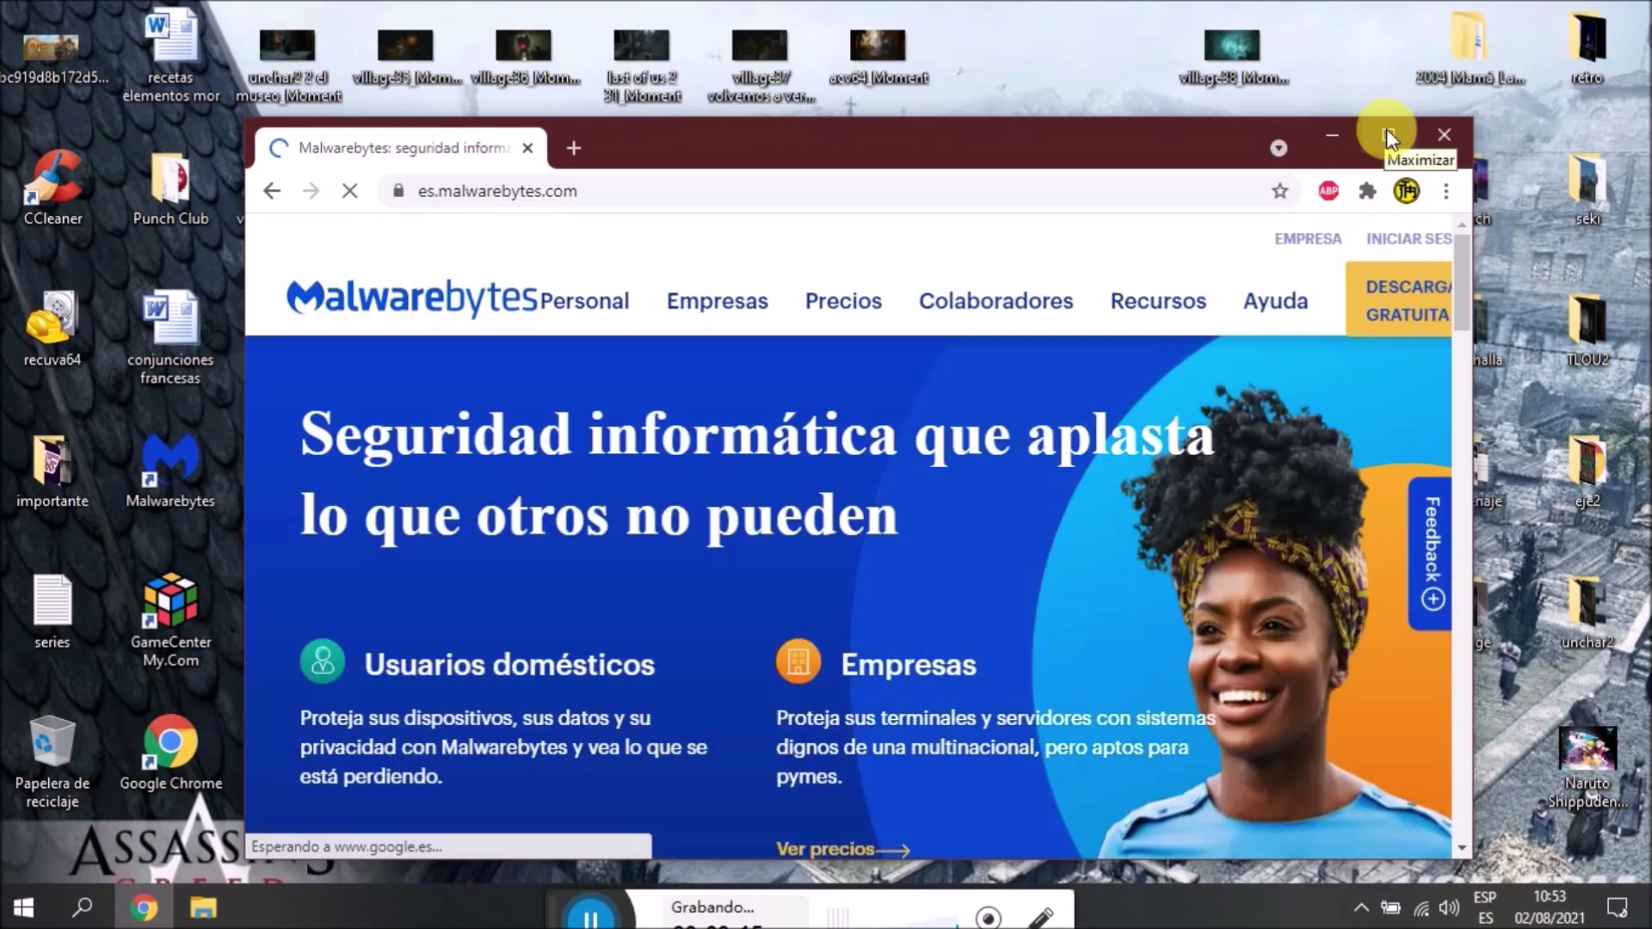
click(1387, 136)
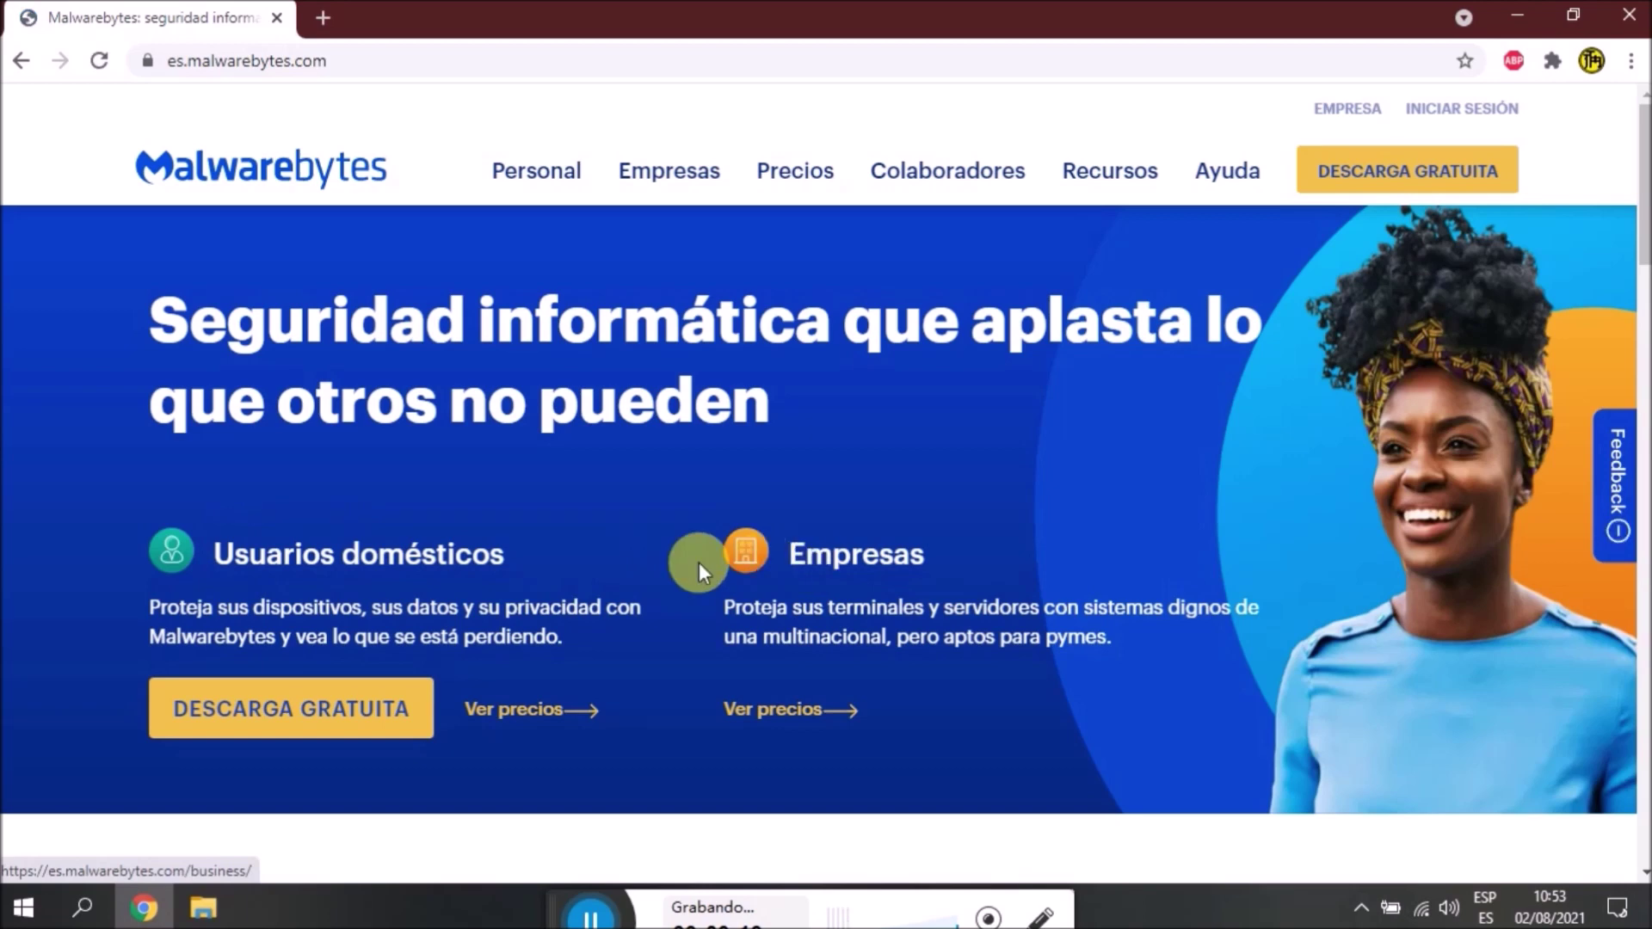
Look through the Malwarebytes homepage and its page for home users (Usuarios domésticos), closing the browser when finished
scroll(373, 570, down, 5)
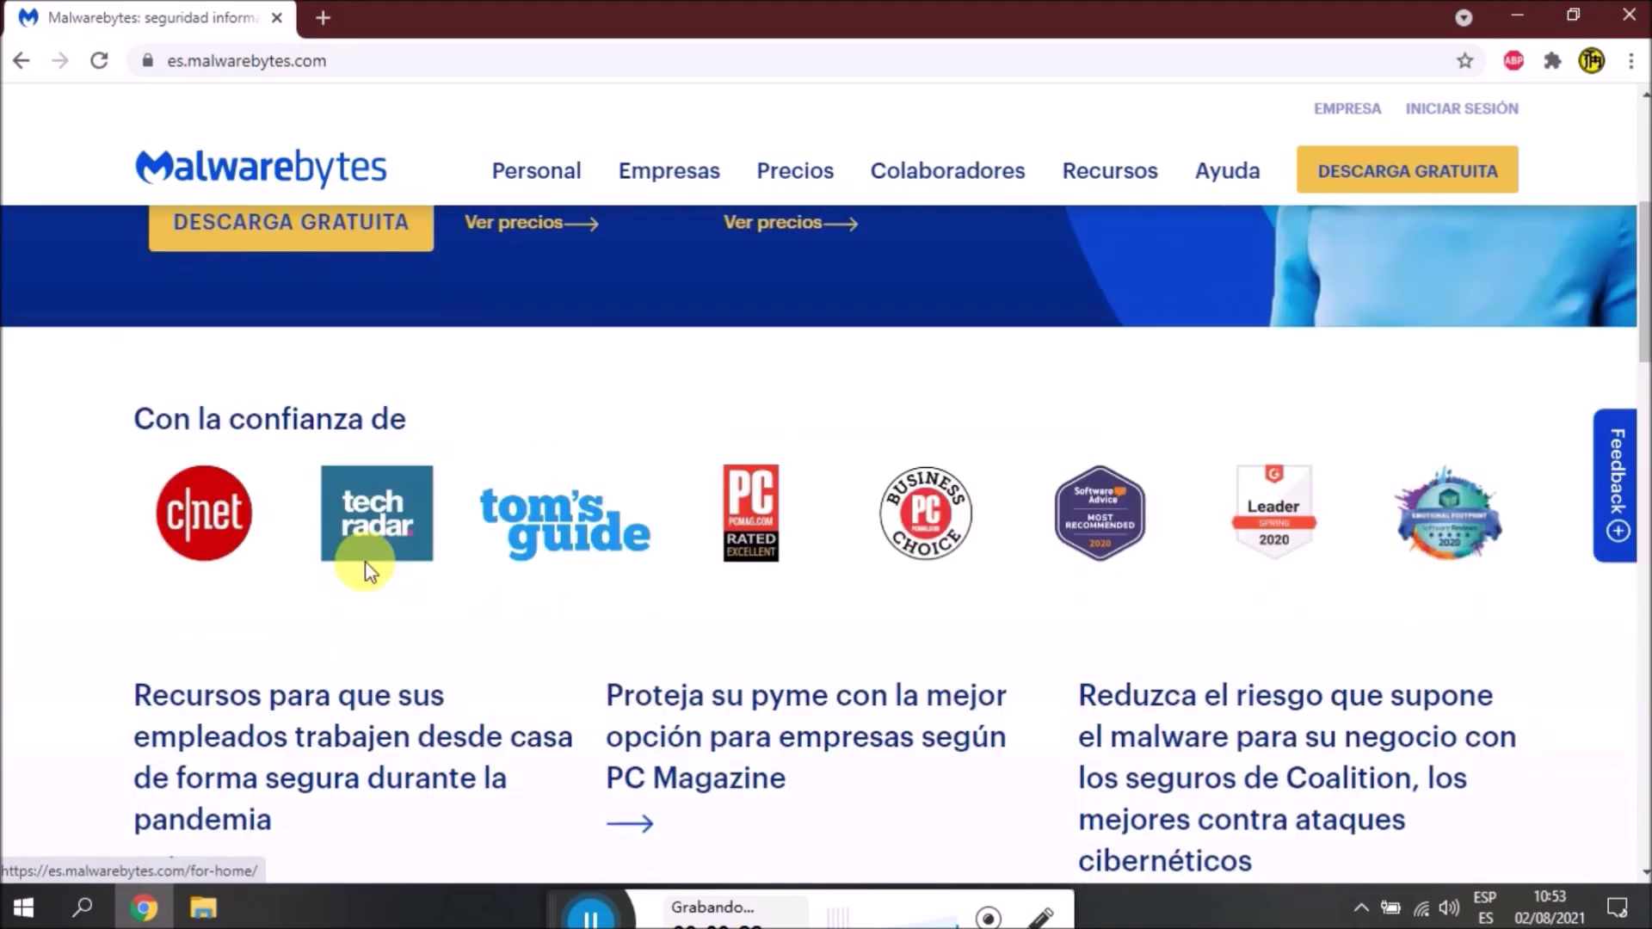
scroll(369, 564, up, 6)
click(325, 559)
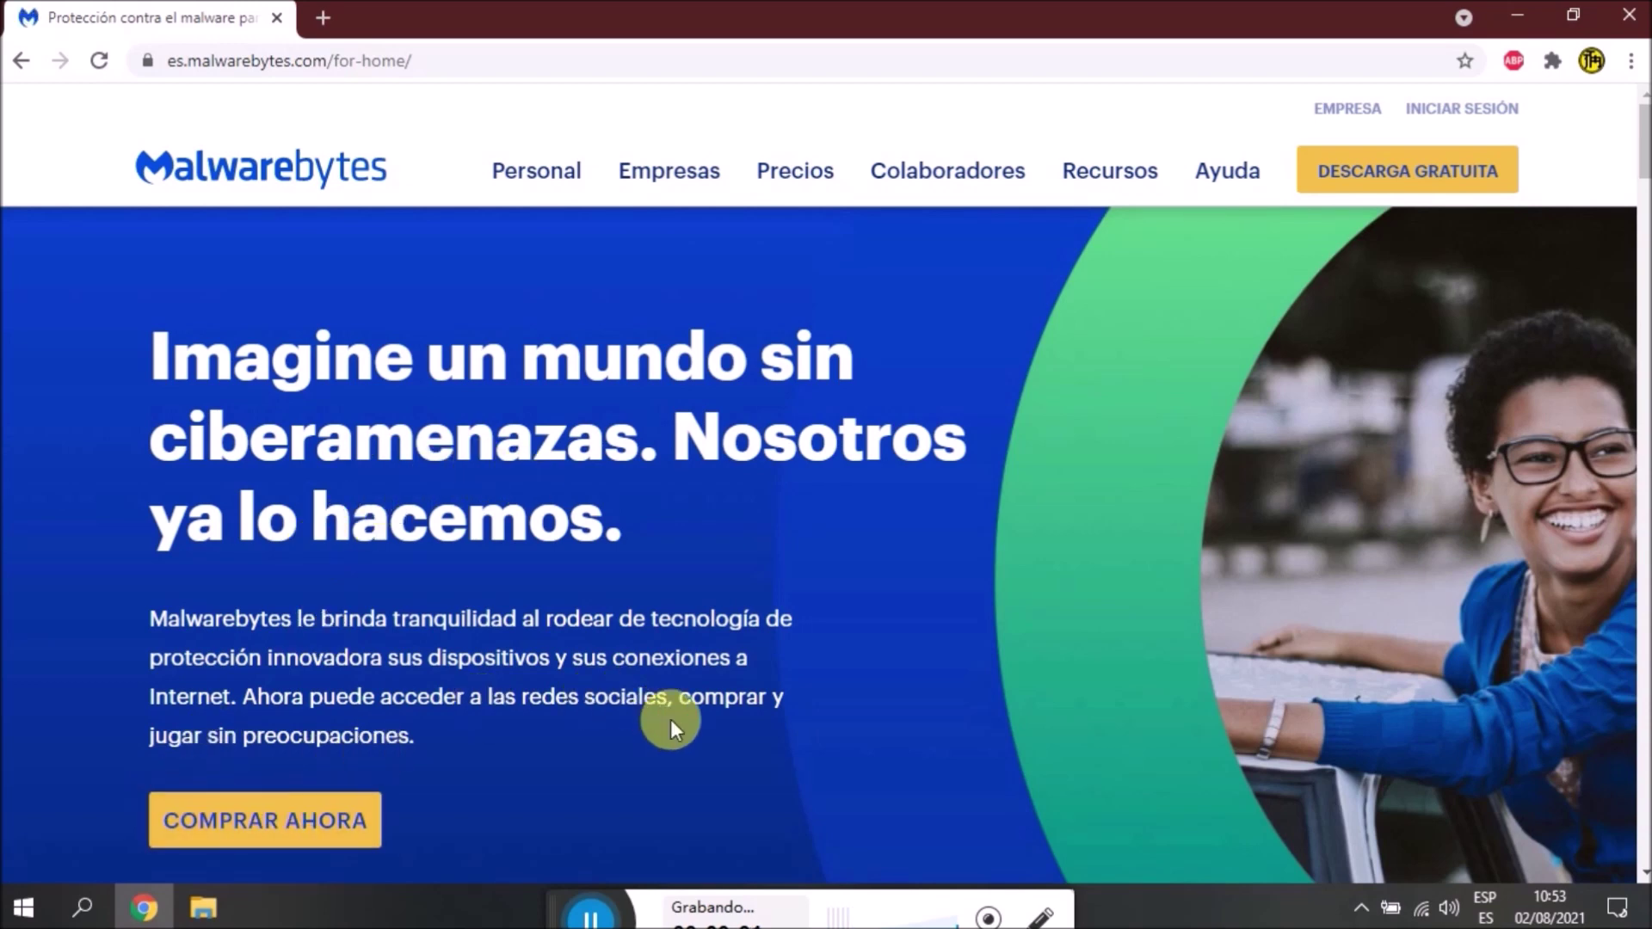
scroll(671, 720, down, 7)
scroll(673, 720, down, 3)
scroll(673, 721, up, 10)
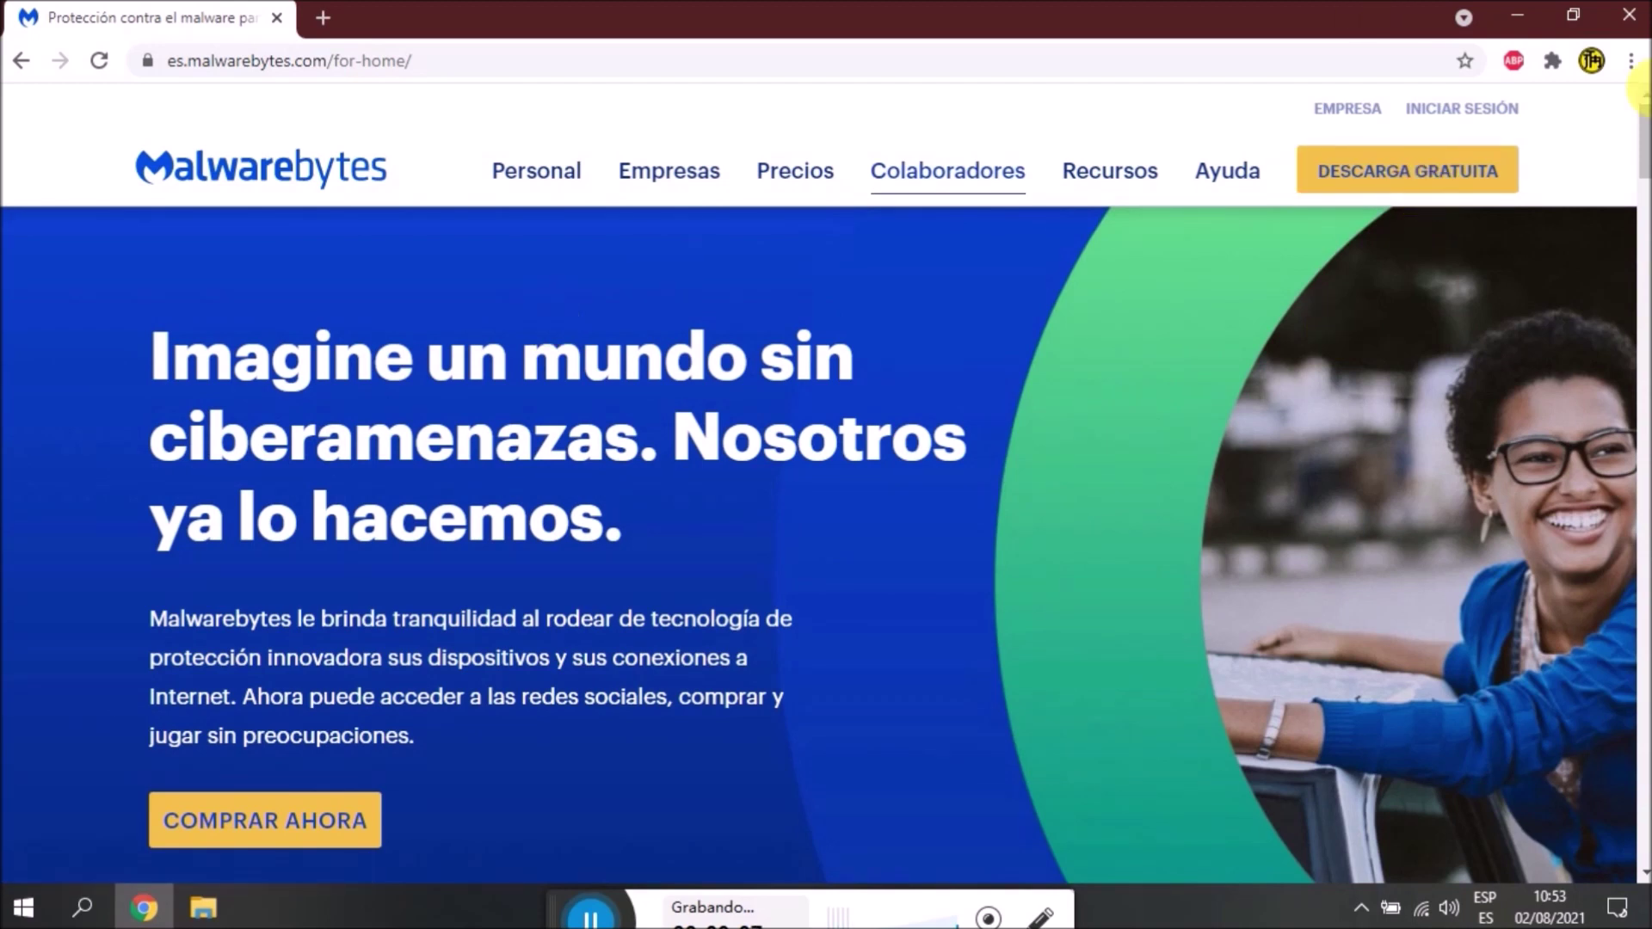
click(1629, 15)
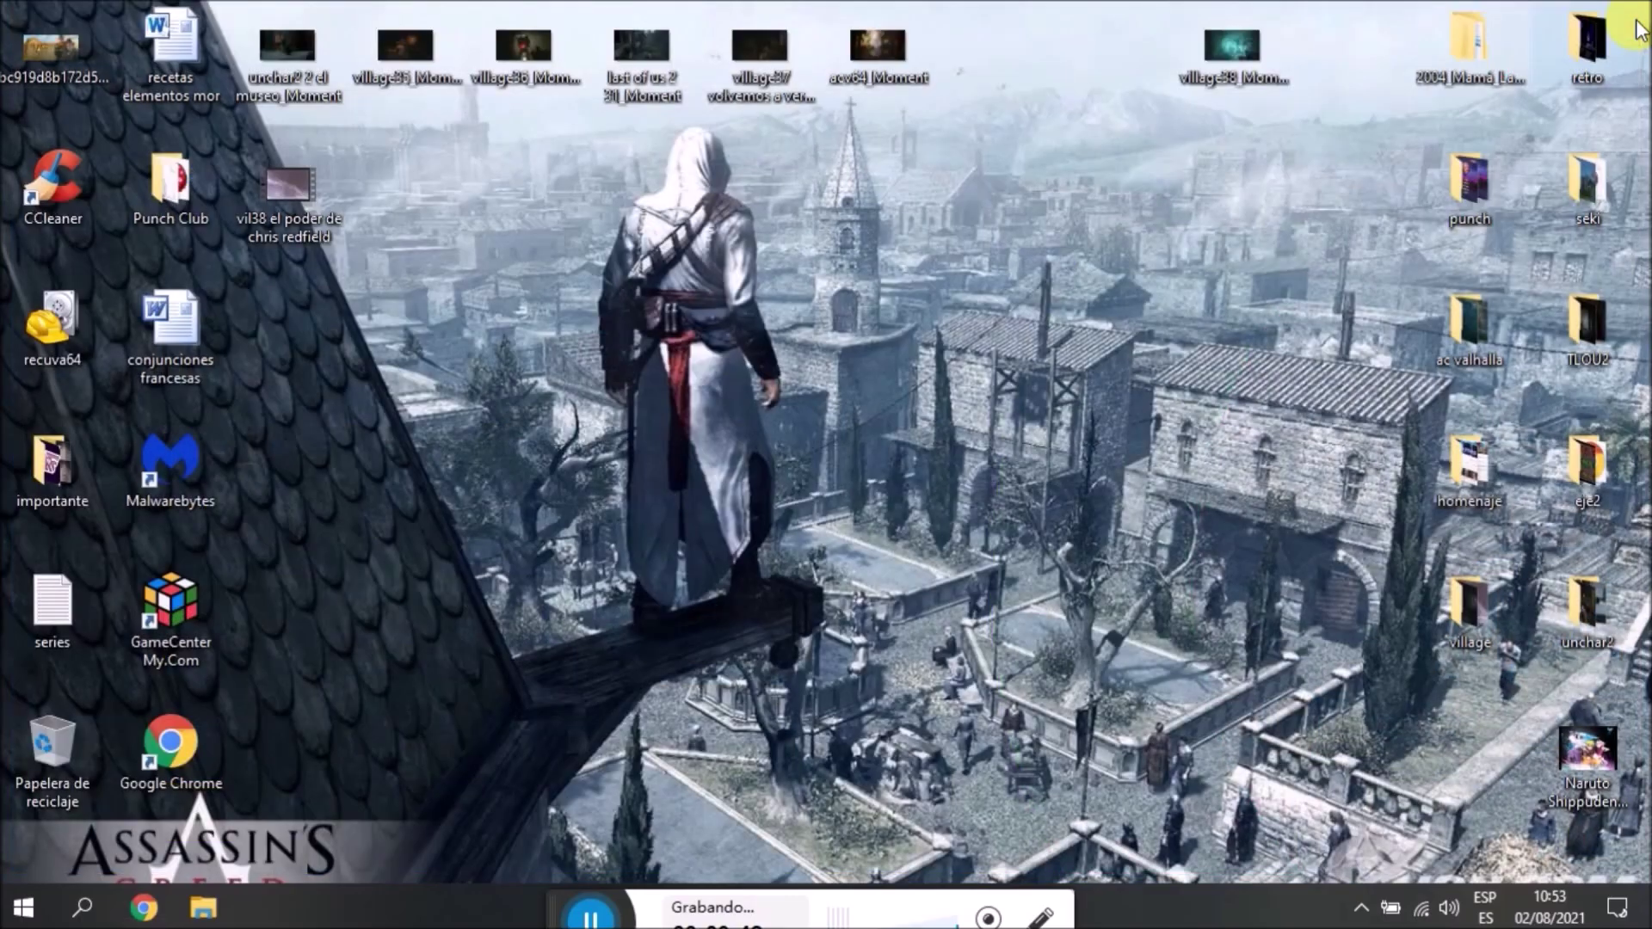
Open the installed Malwarebytes, dismissing the Premium trial notice, and leave the previous scan summary to start a new threat scan
click(179, 471)
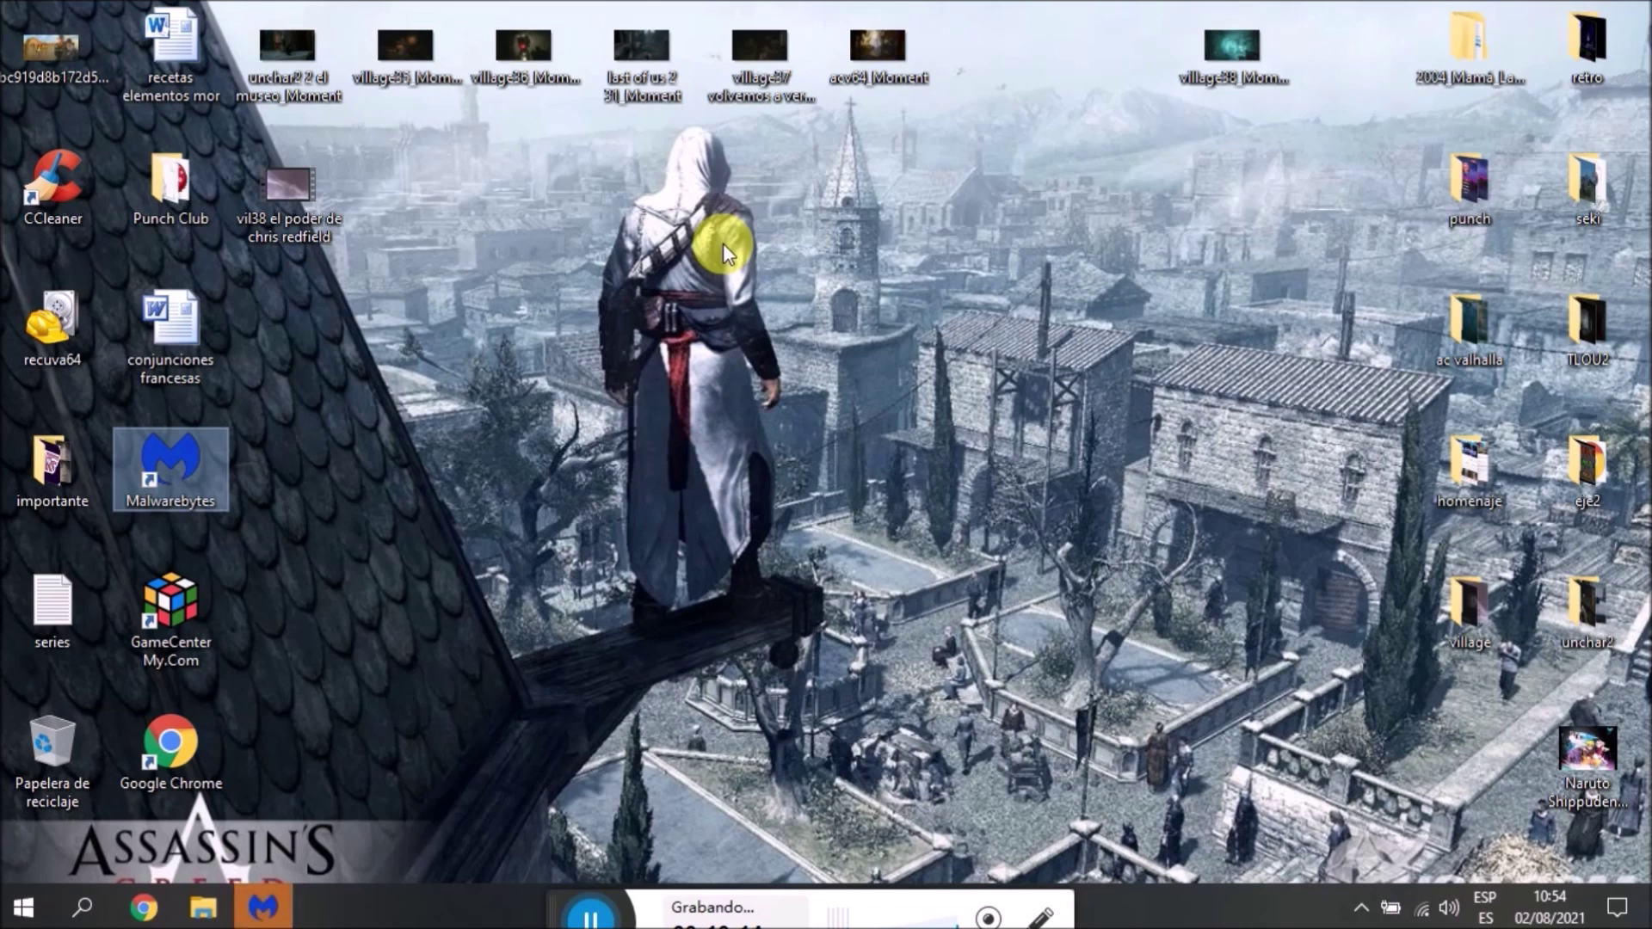
click(263, 908)
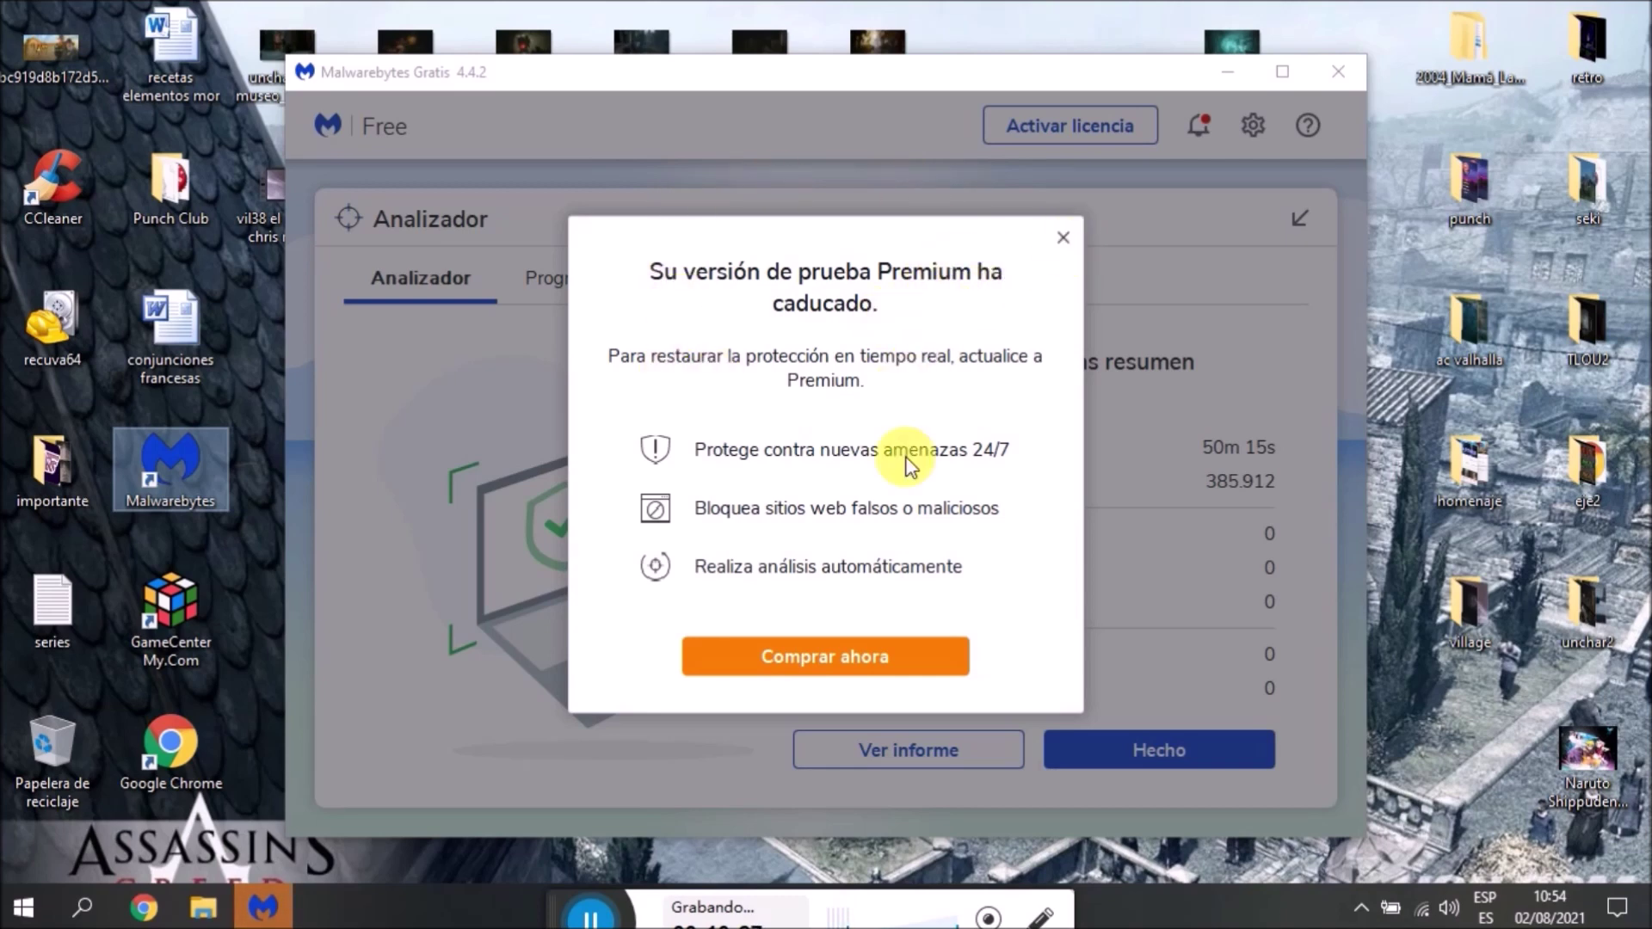
click(1064, 235)
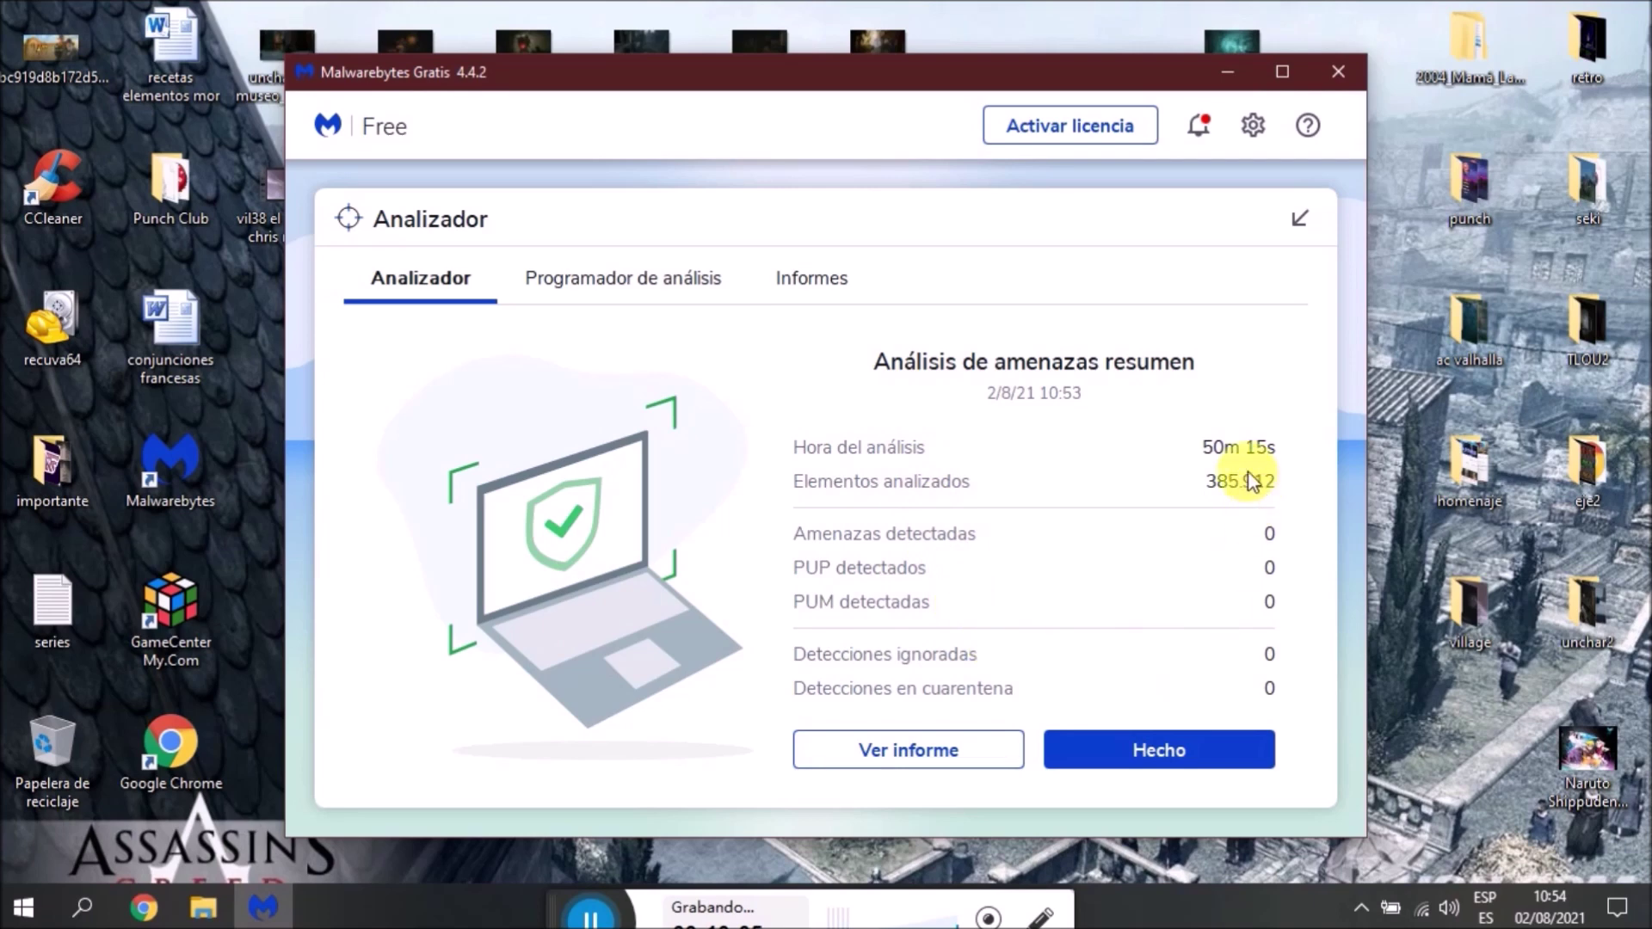
click(1297, 217)
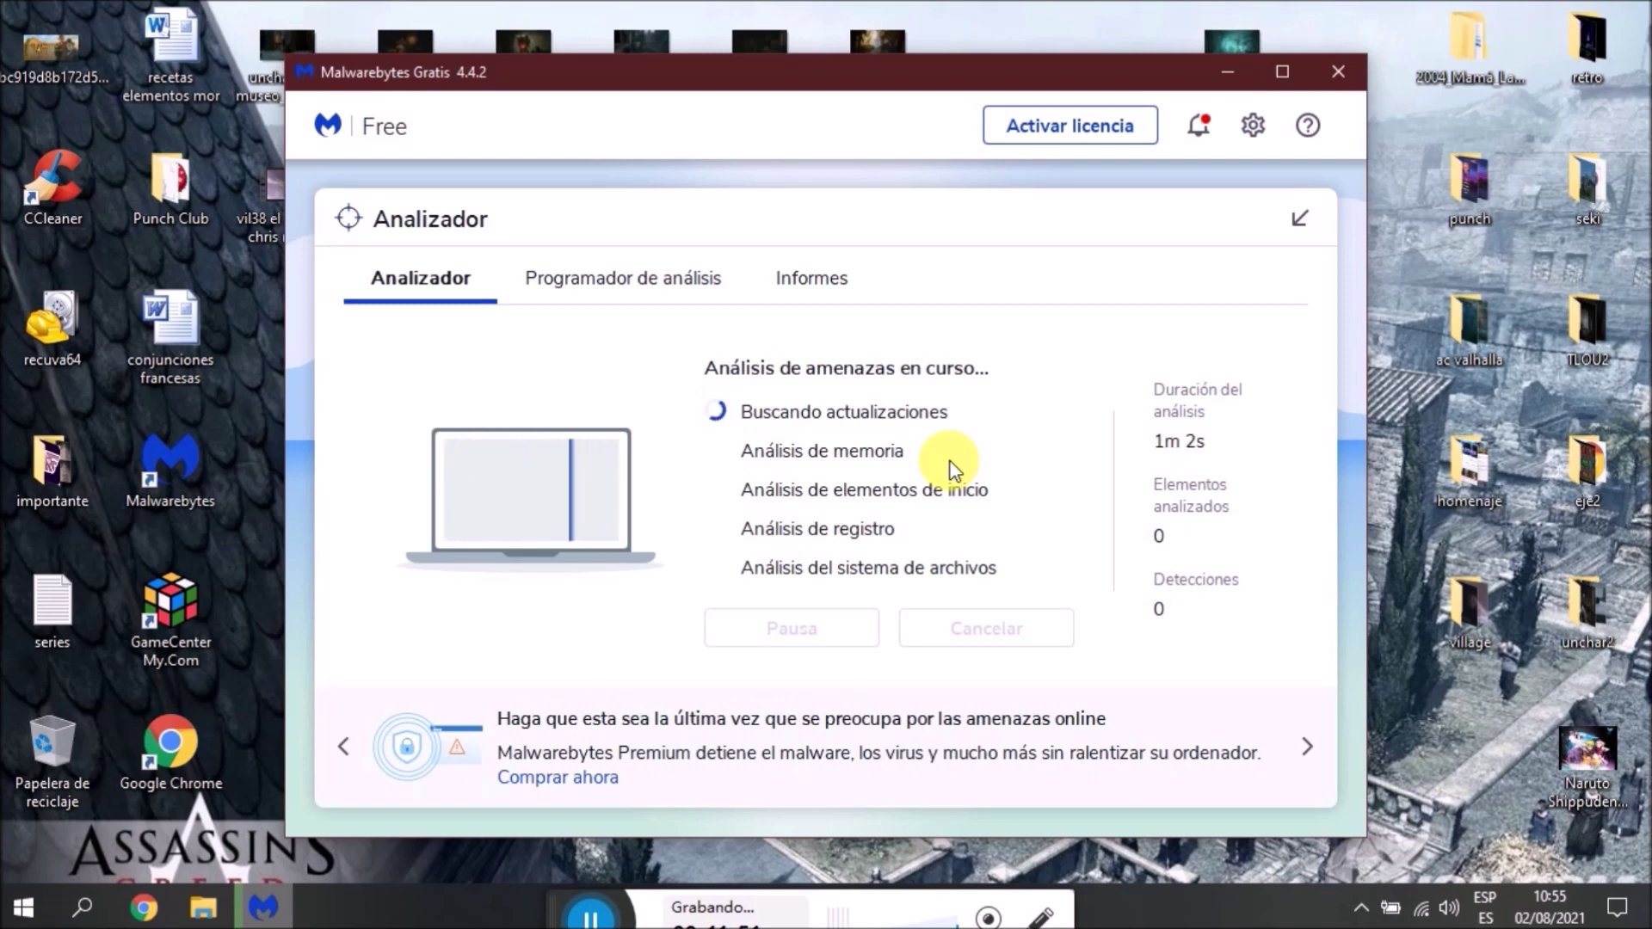
click(566, 885)
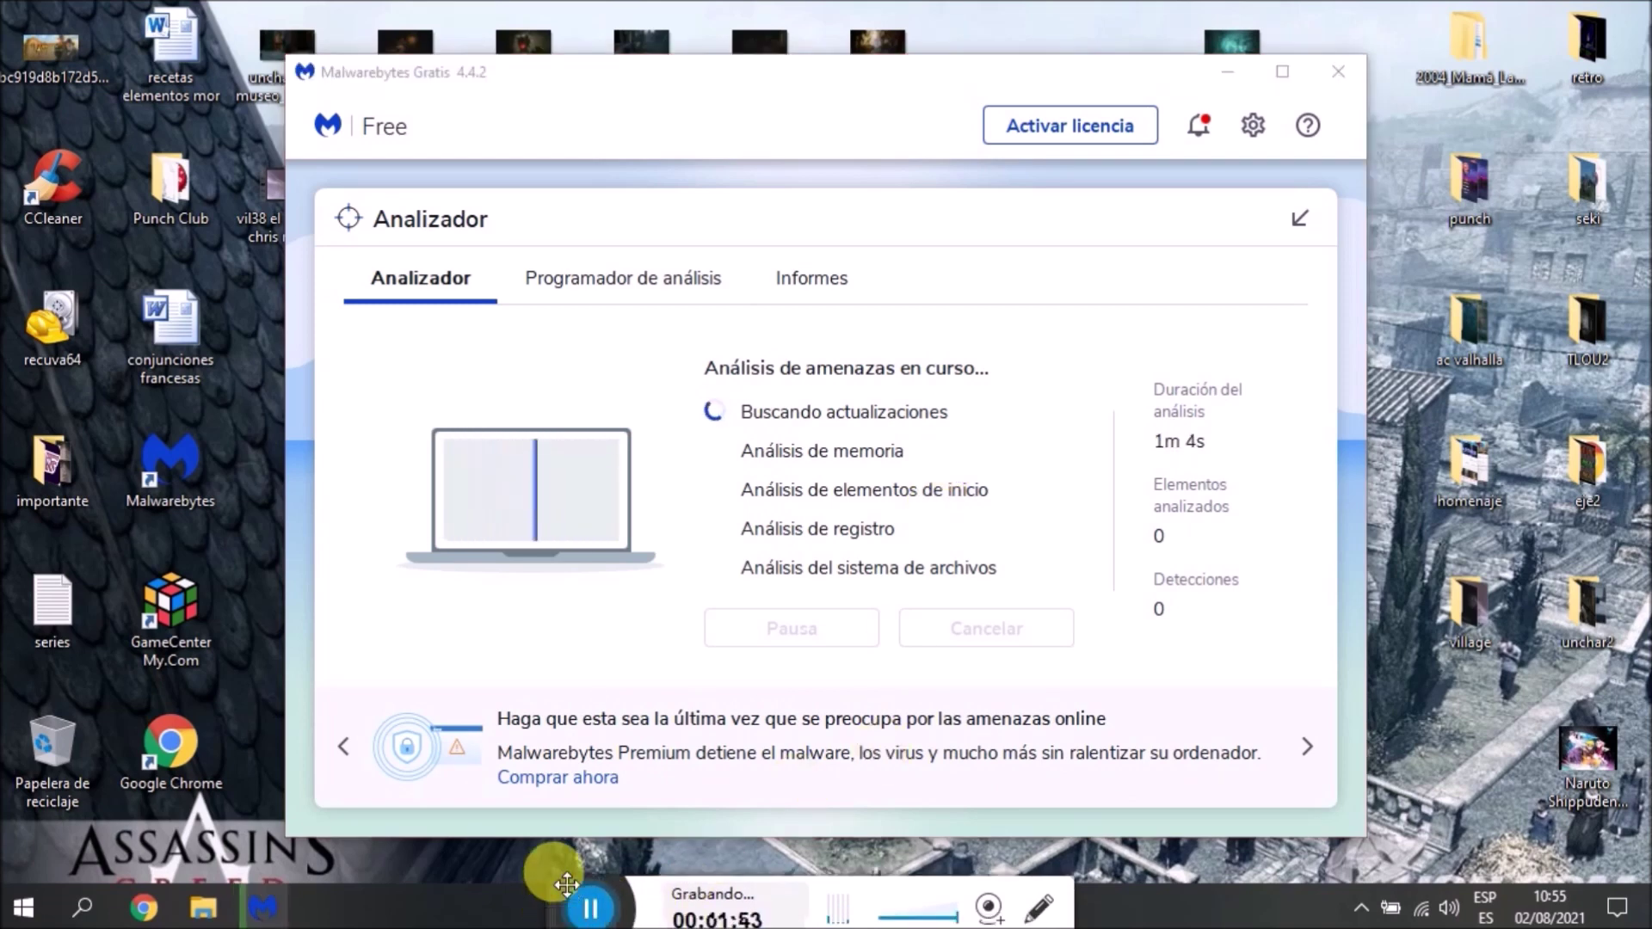
drag(566, 884, 566, 871)
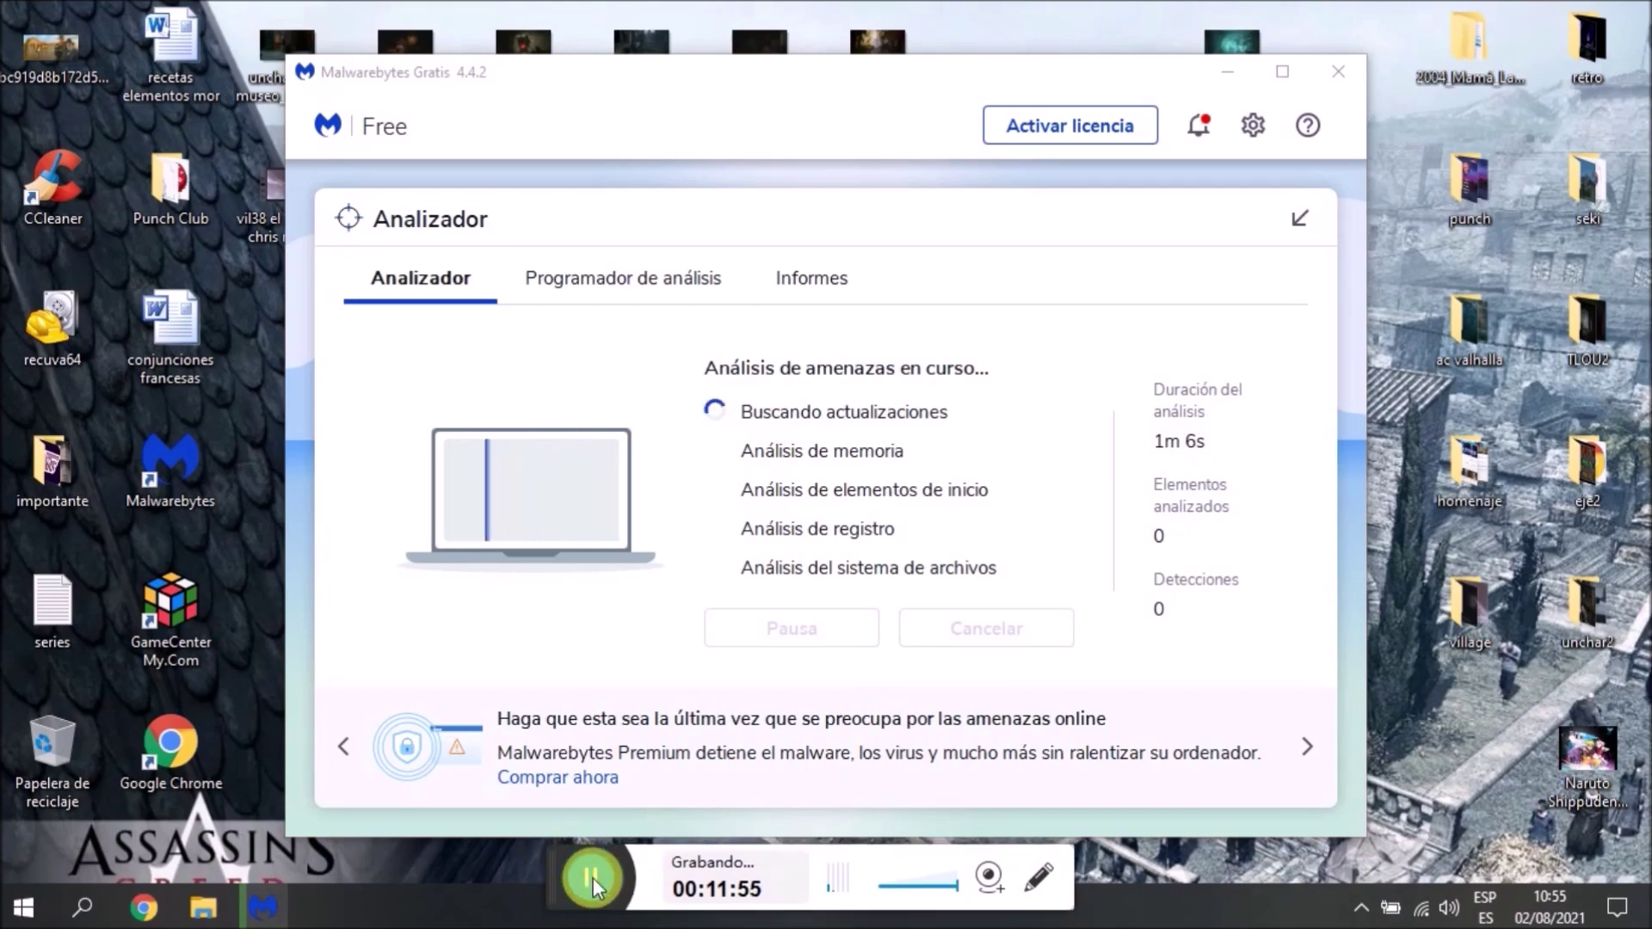